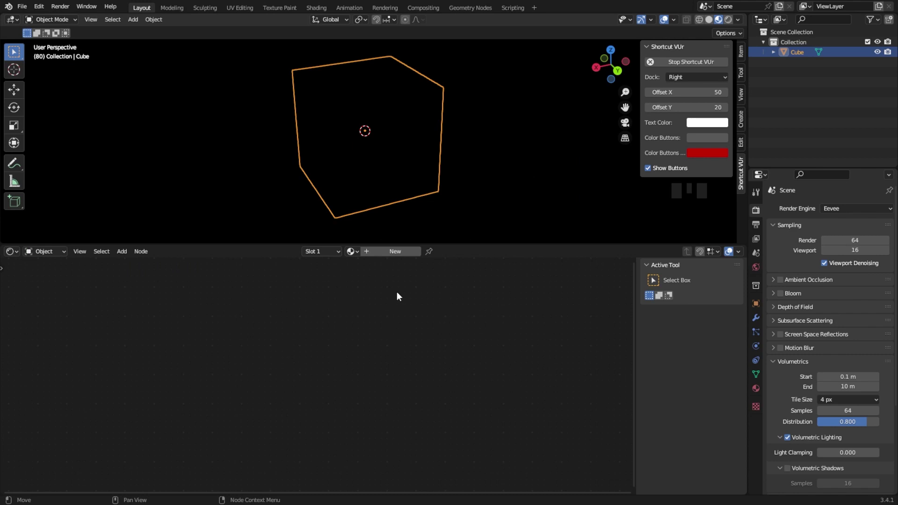
- Create a new material for the cube, replacing its Principled BSDF with a Principled Volume linked to the output's Volume socket
{"action": "left_click", "coordinate": [395, 251]}
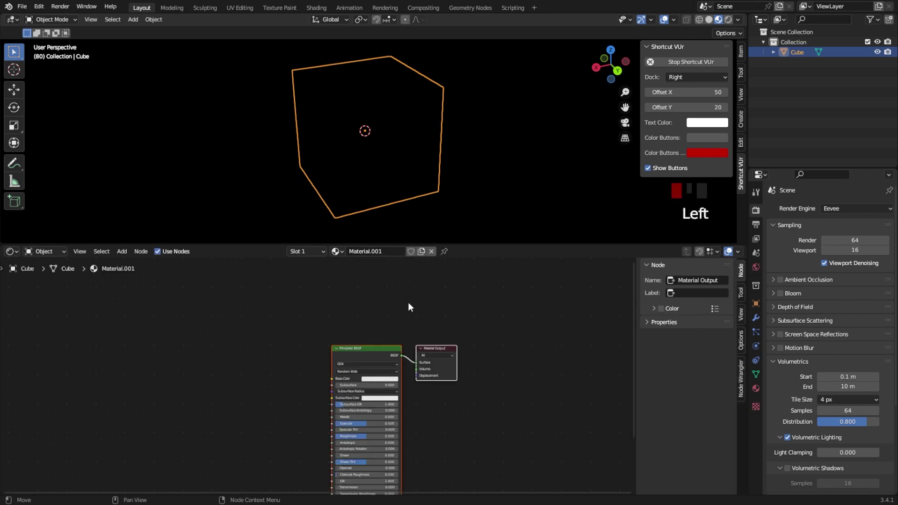
{"action": "key", "text": "Delete"}
{"action": "key", "text": "shift+a"}
{"action": "left_click", "coordinate": [349, 311]}
{"action": "type", "text": "vol"}
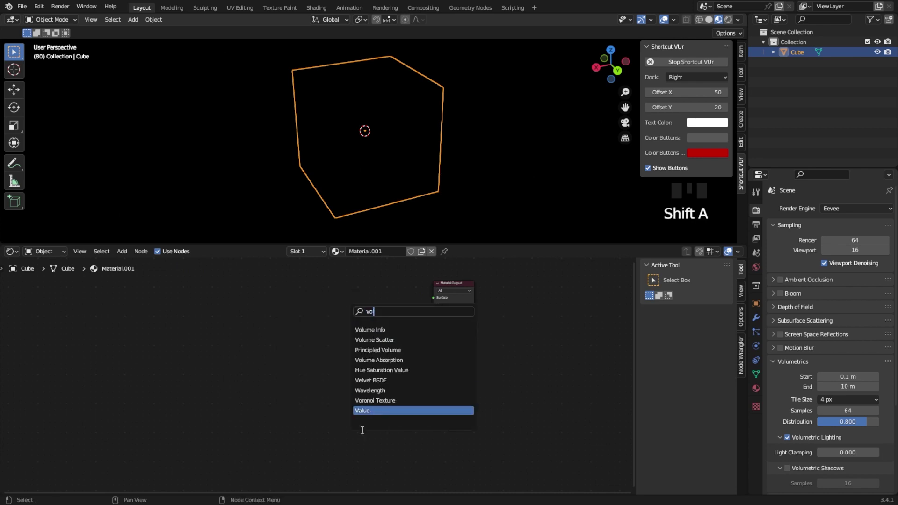
{"action": "left_click", "coordinate": [366, 350]}
{"action": "left_click", "coordinate": [356, 326]}
{"action": "scroll", "coordinate": [393, 290], "scroll_direction": "up", "scroll_amount": 3}
{"action": "left_click", "coordinate": [396, 286], "text": "ctrl+shift"}
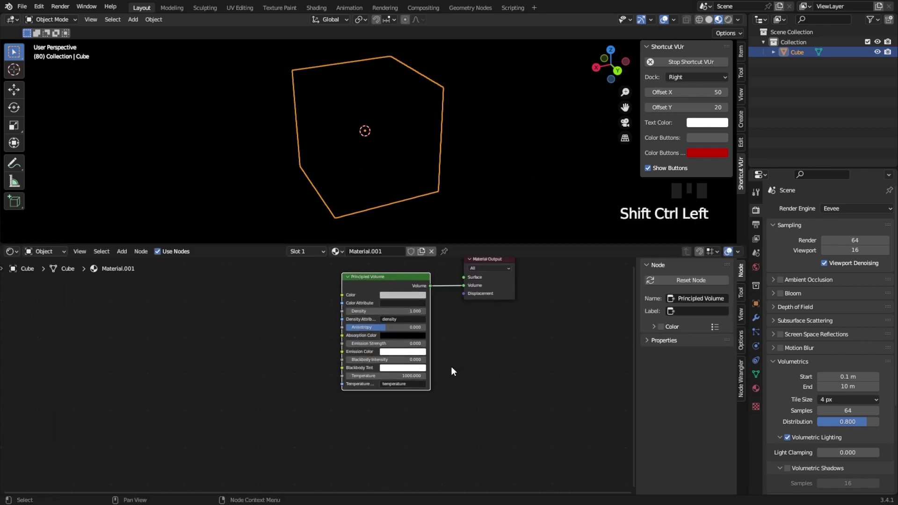
- Set the Principled Volume's emission strength to 1 and its emission color to a light orange
{"action": "scroll", "coordinate": [451, 372], "scroll_direction": "up", "scroll_amount": 3}
{"action": "left_click", "coordinate": [425, 334]}
{"action": "type", "text": "1"}
{"action": "key", "text": "Return"}
{"action": "middle_click_drag", "start_coordinate": [279, 326], "coordinate": [323, 346]}
{"action": "scroll", "coordinate": [303, 349], "scroll_direction": "down", "scroll_amount": 2}
{"action": "scroll", "coordinate": [345, 336], "scroll_direction": "up", "scroll_amount": 2}
{"action": "left_click", "coordinate": [501, 298]}
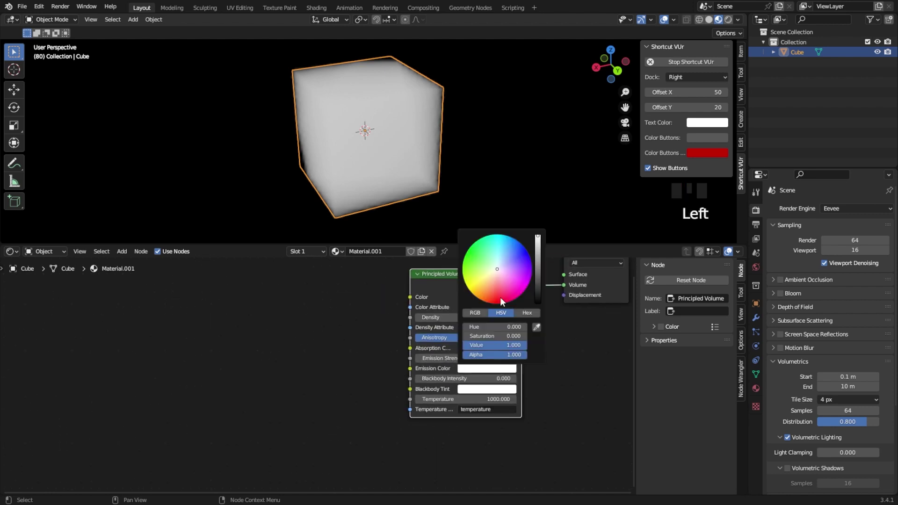
{"action": "left_click_drag", "start_coordinate": [500, 297], "coordinate": [484, 283]}
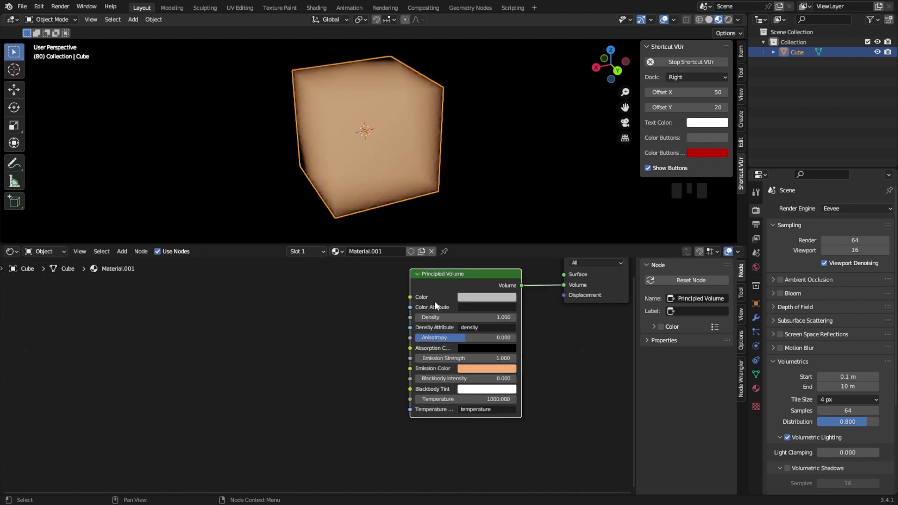
- Add a Texture Coordinate node and link its Generated output to the Principled Volume's Emission Color
{"action": "middle_click_drag", "start_coordinate": [352, 356], "coordinate": [424, 367]}
{"action": "key", "text": "shift+a"}
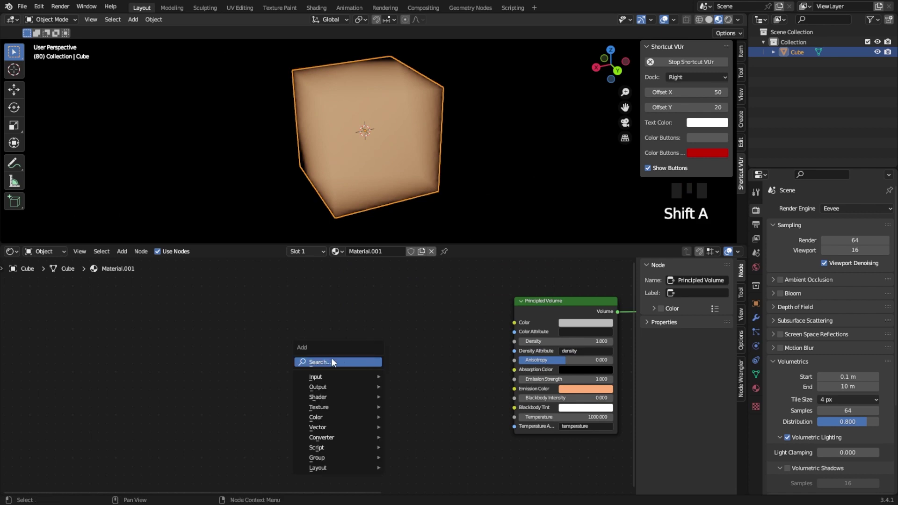
{"action": "left_click", "coordinate": [332, 361]}
{"action": "type", "text": "co"}
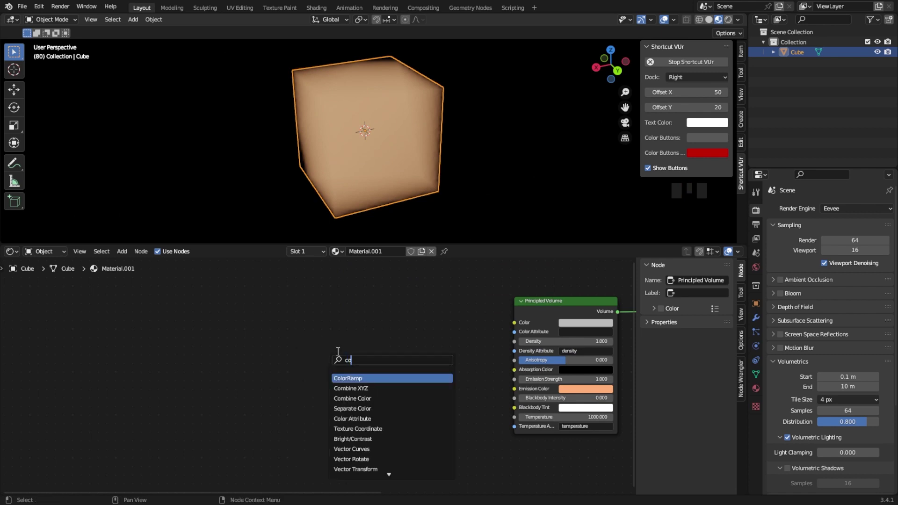
{"action": "type", "text": "or"}
{"action": "left_click", "coordinate": [362, 378]}
{"action": "left_click", "coordinate": [348, 330]}
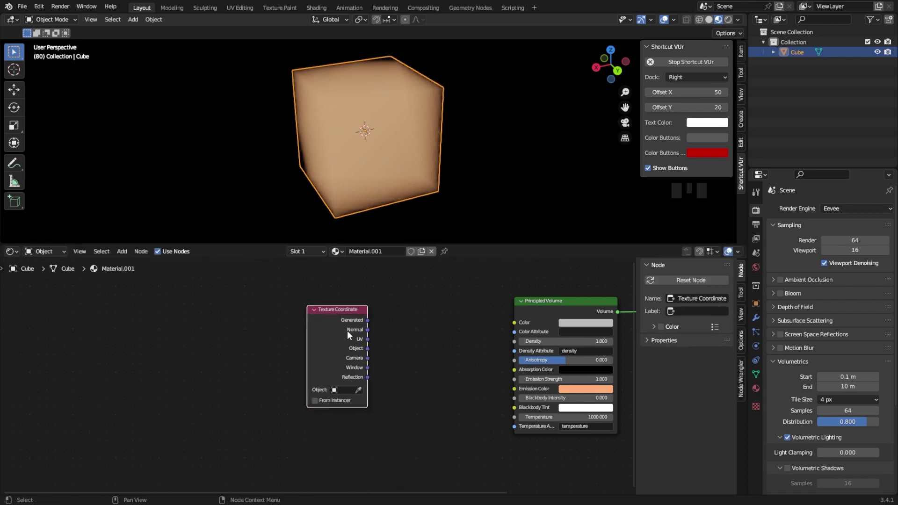
{"action": "left_click_drag", "start_coordinate": [368, 321], "coordinate": [513, 389]}
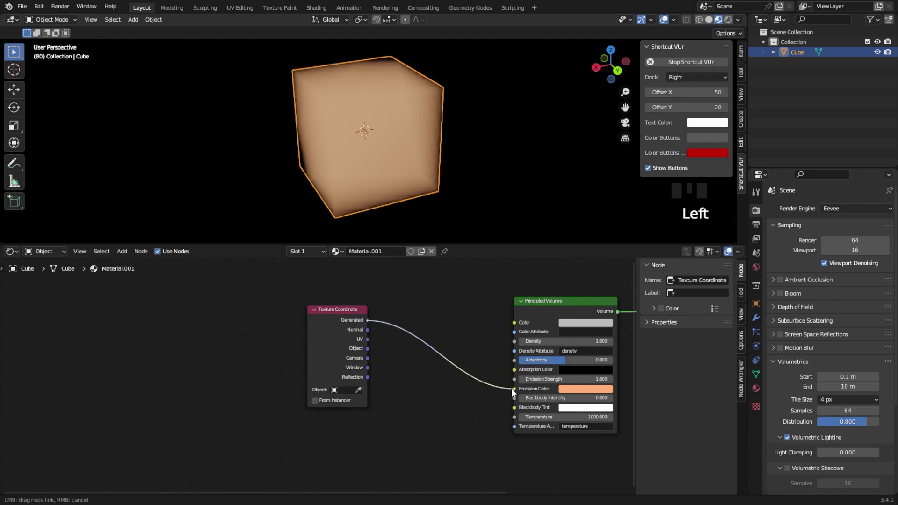
{"action": "left_click_drag", "start_coordinate": [353, 315], "coordinate": [312, 316]}
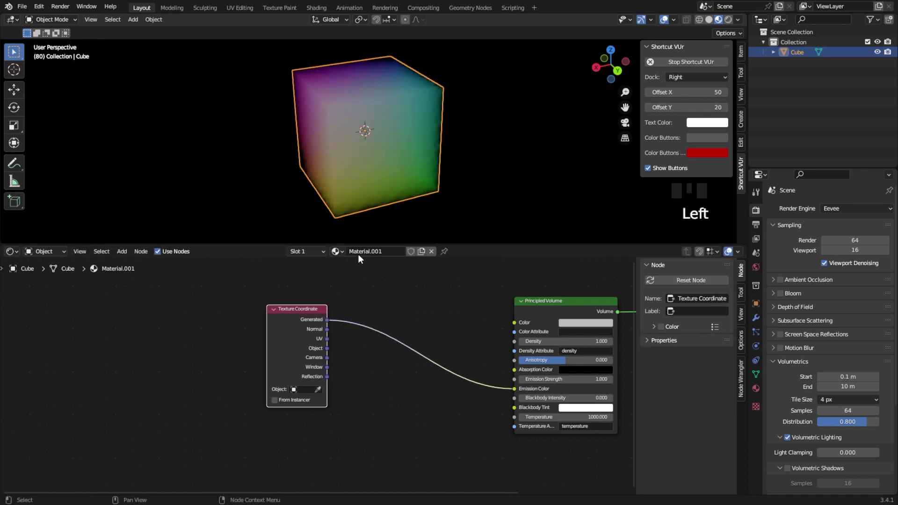
- Insert a Vector Math node after the Texture Coordinate node, set to Subtract with 0.5 on all three axes
{"action": "middle_click_drag", "start_coordinate": [358, 174], "coordinate": [380, 180]}
{"action": "left_click_drag", "start_coordinate": [304, 310], "coordinate": [284, 313]}
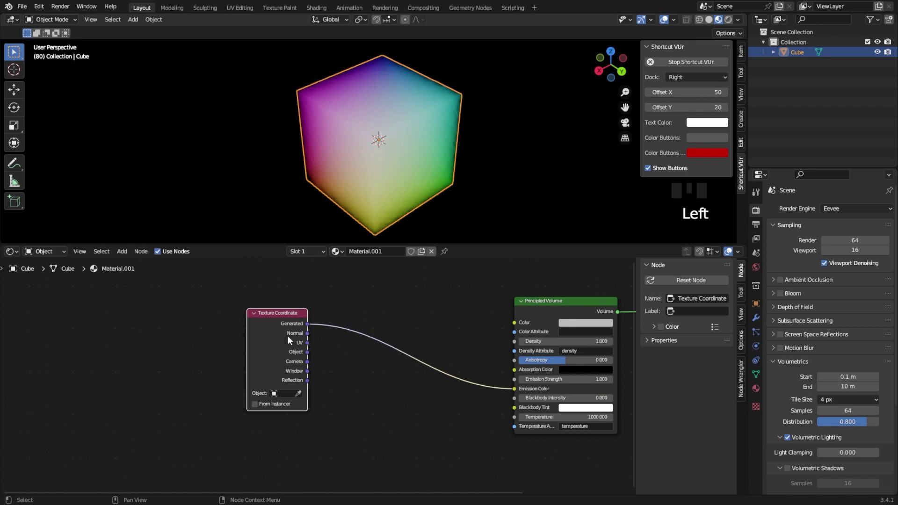
{"action": "key", "text": "shift+a"}
{"action": "left_click", "coordinate": [347, 386]}
{"action": "left_click", "coordinate": [347, 341]}
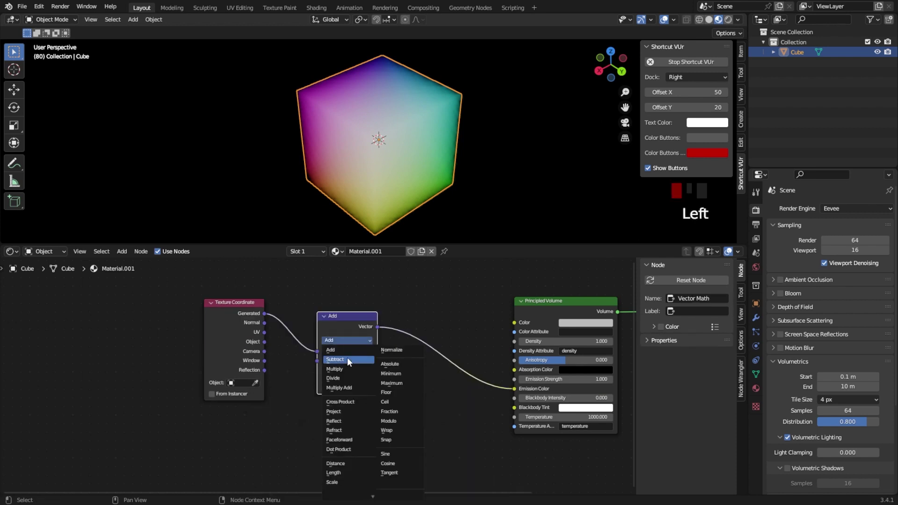
{"action": "left_click", "coordinate": [347, 360]}
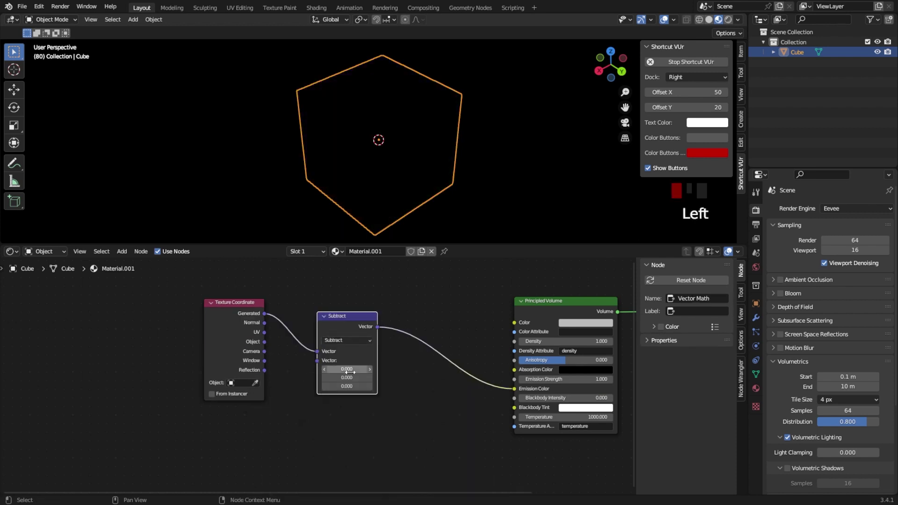
{"action": "left_click_drag", "start_coordinate": [346, 369], "coordinate": [347, 386], "text": "shift"}
{"action": "type", "text": ".5"}
{"action": "key", "text": "Return"}
{"action": "middle_click_drag", "start_coordinate": [397, 92], "coordinate": [390, 81]}
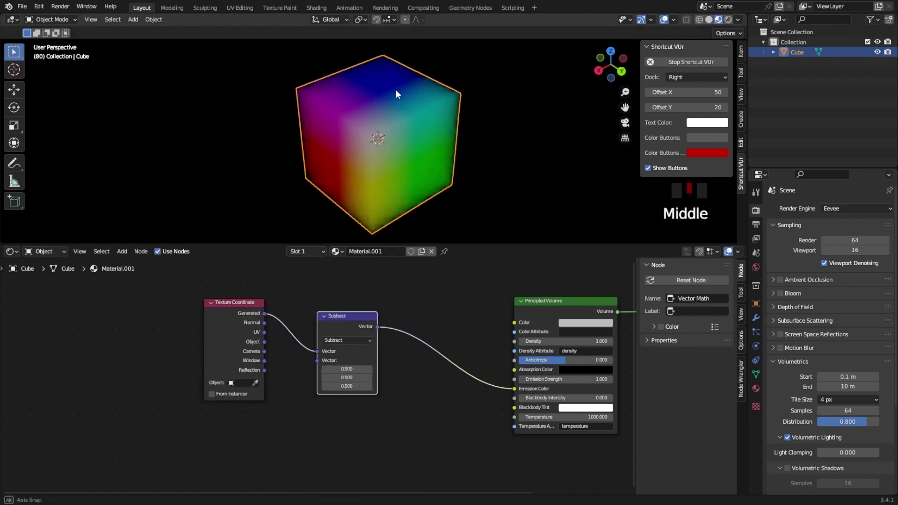
- Move the Texture Coordinate and Subtract nodes farther from the Principled Volume to open up space between them
{"action": "middle_click_drag", "start_coordinate": [400, 394], "coordinate": [323, 397]}
{"action": "scroll", "coordinate": [323, 398], "scroll_direction": "down", "scroll_amount": 2}
{"action": "left_click_drag", "start_coordinate": [157, 310], "coordinate": [273, 354]}
{"action": "left_click_drag", "start_coordinate": [294, 343], "coordinate": [246, 345]}
{"action": "left_click", "coordinate": [241, 338]}
{"action": "left_click", "coordinate": [236, 327]}
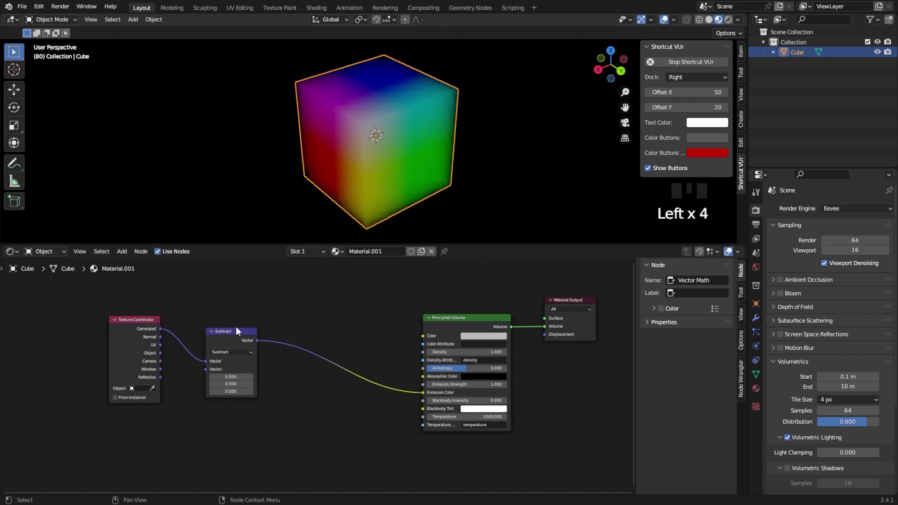
- Duplicate the Subtract node into the link after it and change the copy to Scale with a scale of 2
{"action": "left_click", "coordinate": [235, 331]}
{"action": "key", "text": "shift+d"}
{"action": "left_click", "coordinate": [300, 329]}
{"action": "left_click", "coordinate": [303, 349]}
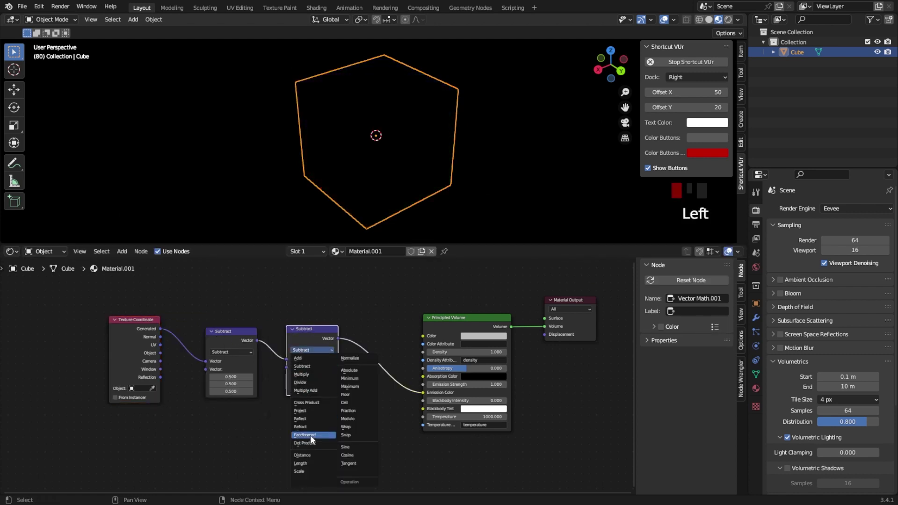
{"action": "left_click", "coordinate": [307, 471]}
{"action": "scroll", "coordinate": [318, 403], "scroll_direction": "up", "scroll_amount": 2}
{"action": "left_click", "coordinate": [319, 366]}
{"action": "type", "text": "2"}
{"action": "key", "text": "Return"}
- Move the Principled Volume and Material Output nodes away from the Scale node to make room
{"action": "middle_click_drag", "start_coordinate": [364, 384], "coordinate": [299, 392]}
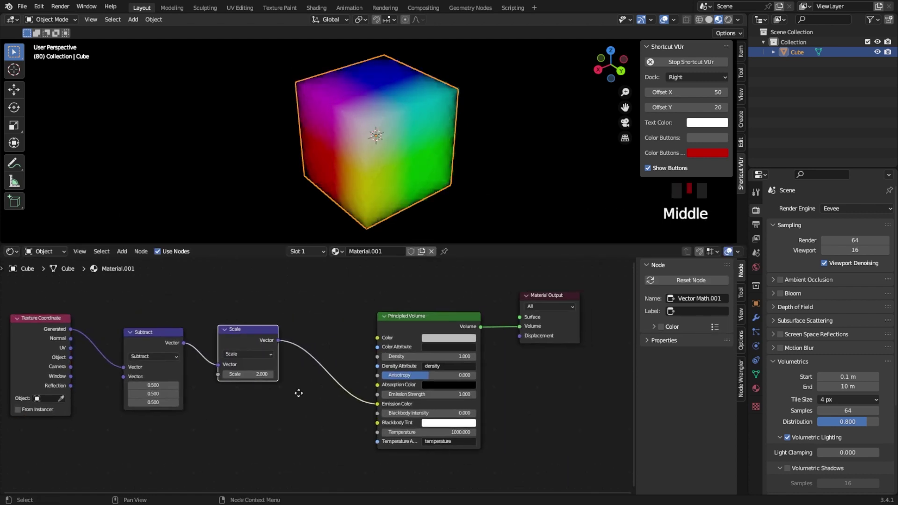
{"action": "left_click_drag", "start_coordinate": [414, 280], "coordinate": [564, 335]}
{"action": "left_click_drag", "start_coordinate": [445, 316], "coordinate": [521, 305]}
{"action": "left_click", "coordinate": [321, 451]}
- Duplicate the Scale node into the link after it and change the copy's operation to Length
{"action": "left_click", "coordinate": [252, 331]}
{"action": "key", "text": "shift+d"}
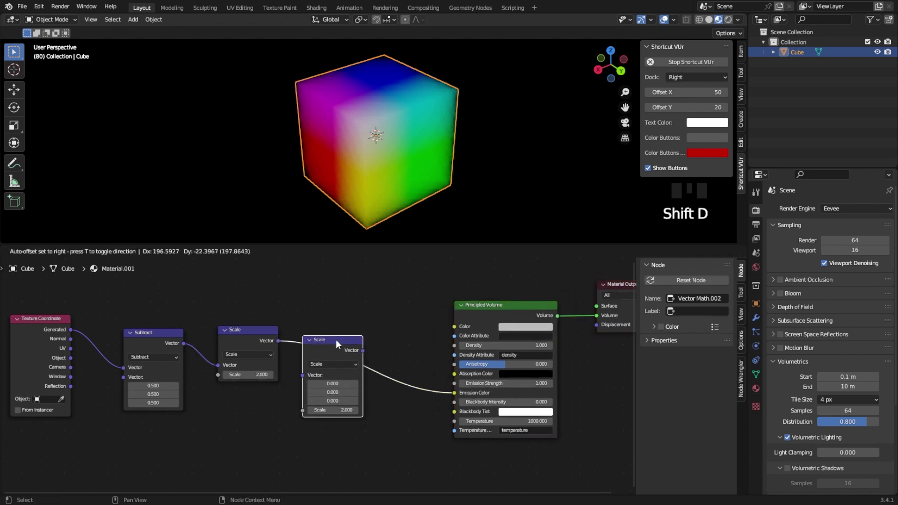
{"action": "left_click", "coordinate": [346, 341]}
{"action": "left_click", "coordinate": [326, 364]}
{"action": "left_click", "coordinate": [329, 233]}
- Add a Math node, linking the Length value to its second input and its output to the Principled Volume's Emission Color
{"action": "scroll", "coordinate": [307, 376], "scroll_direction": "down", "scroll_amount": 1}
{"action": "key", "text": "shift+a"}
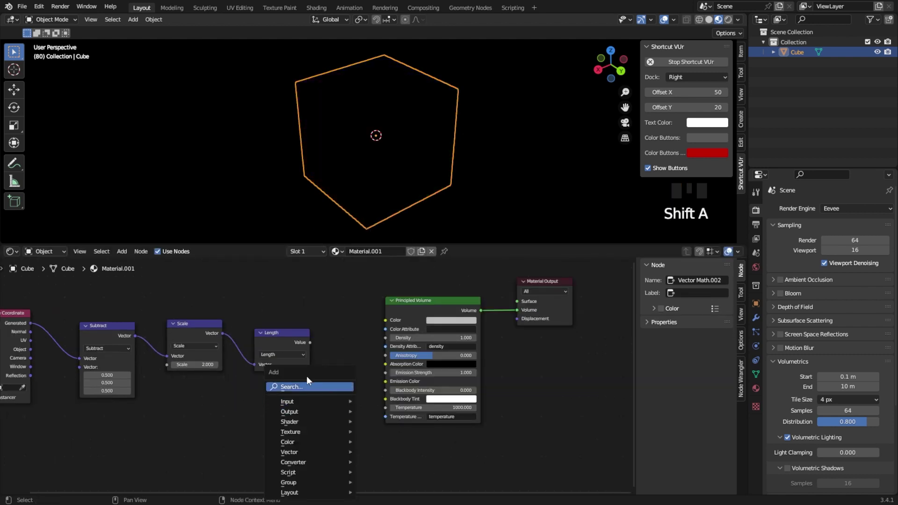
{"action": "left_click", "coordinate": [307, 383]}
{"action": "type", "text": "add"}
{"action": "key", "text": "Return"}
{"action": "left_click", "coordinate": [343, 353]}
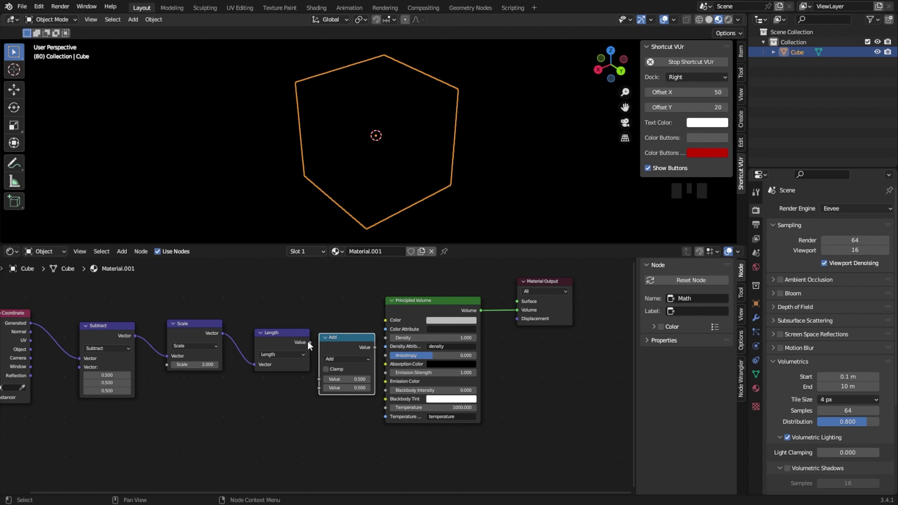
{"action": "left_click_drag", "start_coordinate": [309, 342], "coordinate": [319, 388]}
{"action": "left_click_drag", "start_coordinate": [375, 348], "coordinate": [385, 381]}
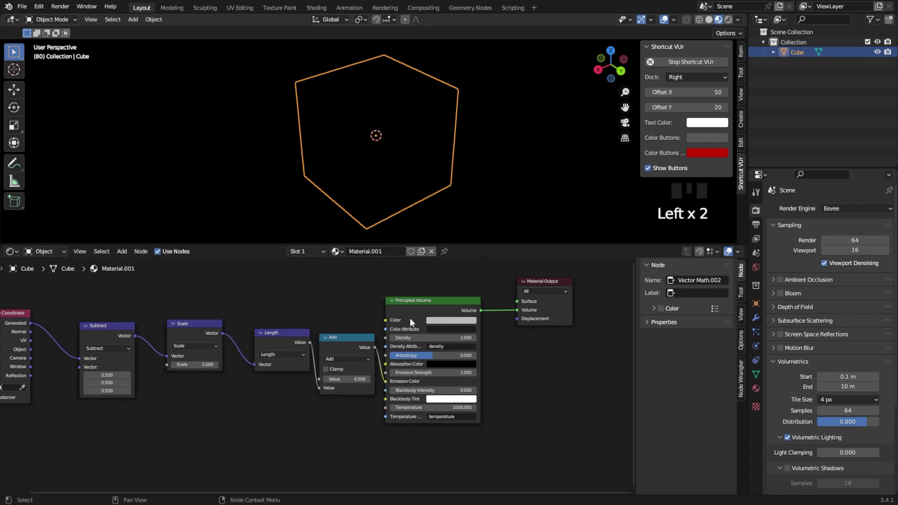
- Shift the Principled Volume, Material Output and Add nodes to widen the spacing after the Length node
{"action": "left_click_drag", "start_coordinate": [405, 276], "coordinate": [520, 317]}
{"action": "left_click_drag", "start_coordinate": [457, 305], "coordinate": [496, 300]}
{"action": "left_click_drag", "start_coordinate": [348, 336], "coordinate": [357, 334]}
- Set the Add math node's first value to 1 and change its operation to Subtract
{"action": "double_click", "coordinate": [365, 377]}
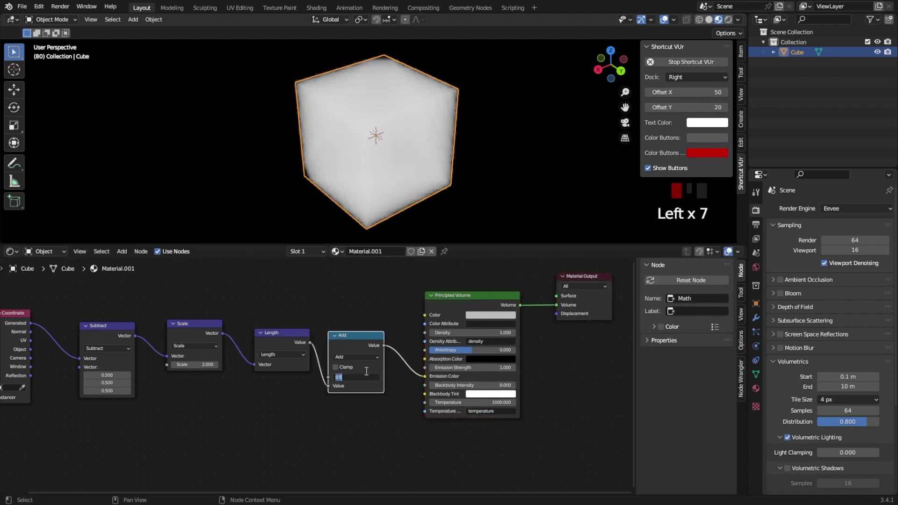
{"action": "type", "text": "1"}
{"action": "key", "text": "Return"}
{"action": "left_click", "coordinate": [357, 357]}
{"action": "left_click", "coordinate": [361, 379]}
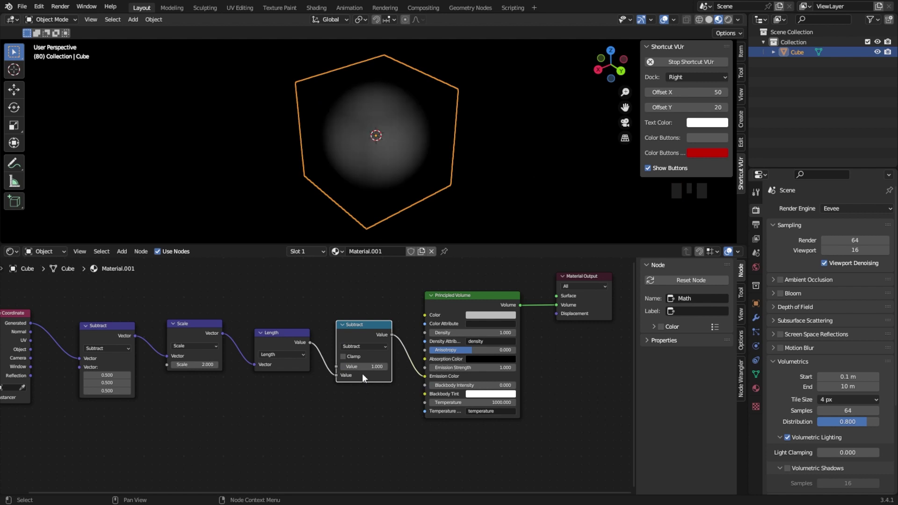
- Try a different first value on the Subtract math node, set it back to 1 and inspect the sphere
{"action": "mouse_move", "coordinate": [372, 369]}
{"action": "left_mouse_down"}
{"action": "mouse_move", "coordinate": [389, 370]}
{"action": "mouse_move", "coordinate": [376, 369]}
{"action": "left_mouse_up"}
{"action": "double_click", "coordinate": [375, 368]}
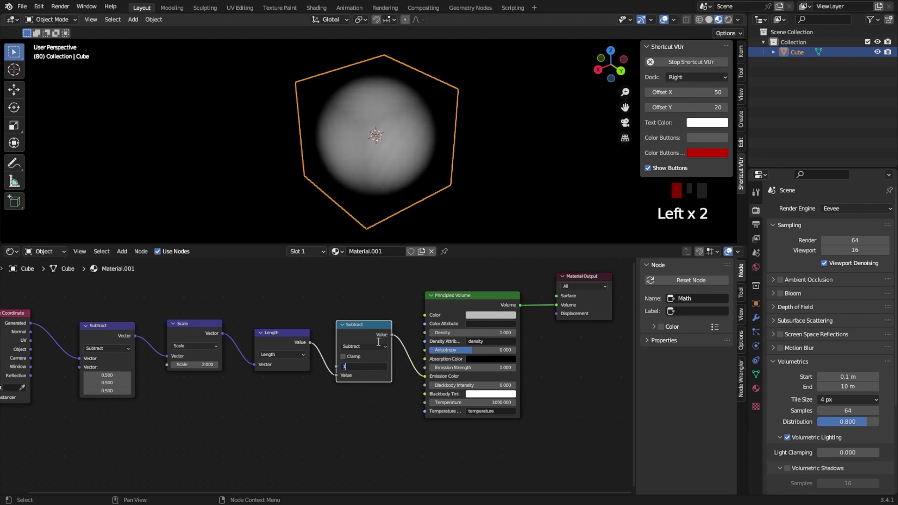
{"action": "type", "text": "1"}
{"action": "key", "text": "Return"}
{"action": "scroll", "coordinate": [394, 159], "scroll_direction": "up", "scroll_amount": 2}
{"action": "middle_click_drag", "start_coordinate": [393, 159], "coordinate": [402, 151]}
{"action": "middle_click_drag", "start_coordinate": [409, 141], "coordinate": [390, 164], "text": "shift"}
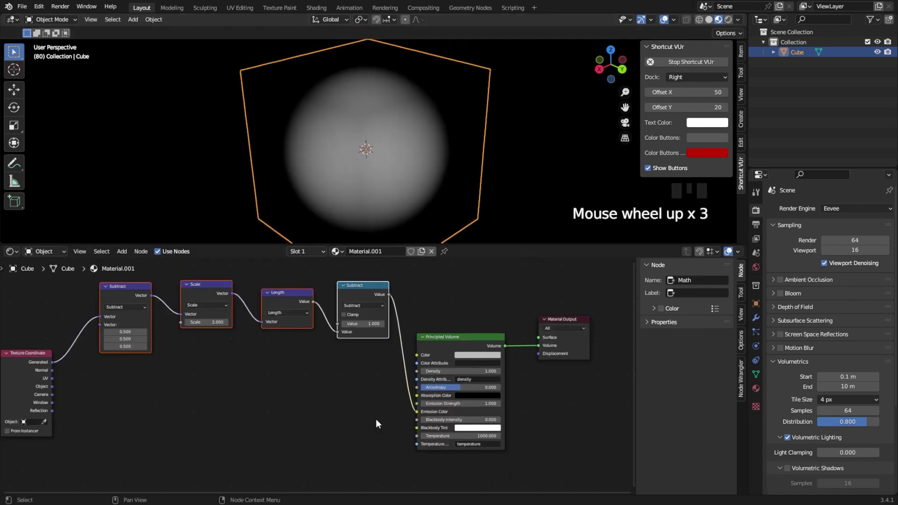
- Reroute the Subtract math node's output from the Principled Volume's Emission Color to its Emission Strength
{"action": "scroll", "coordinate": [375, 419], "scroll_direction": "up", "scroll_amount": 1}
{"action": "middle_click_drag", "start_coordinate": [365, 405], "coordinate": [315, 413]}
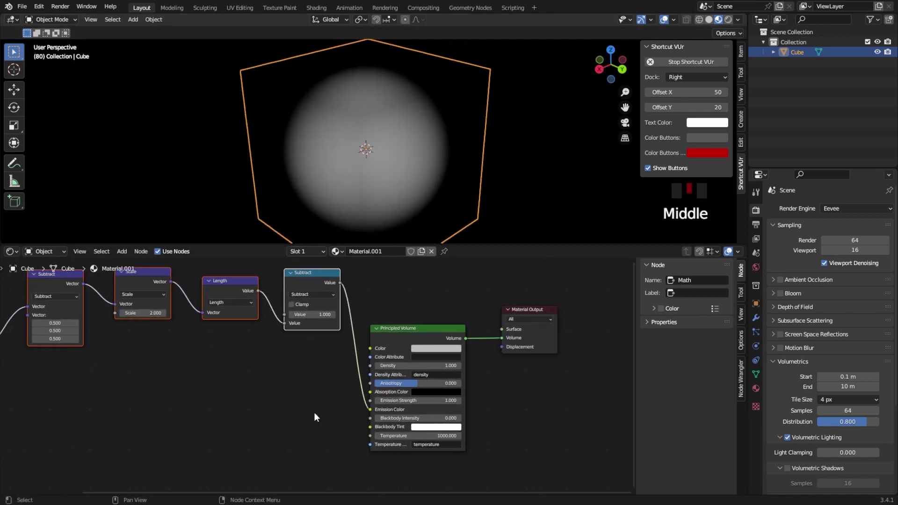
{"action": "scroll", "coordinate": [377, 414], "scroll_direction": "up", "scroll_amount": 2}
{"action": "left_click", "coordinate": [374, 408]}
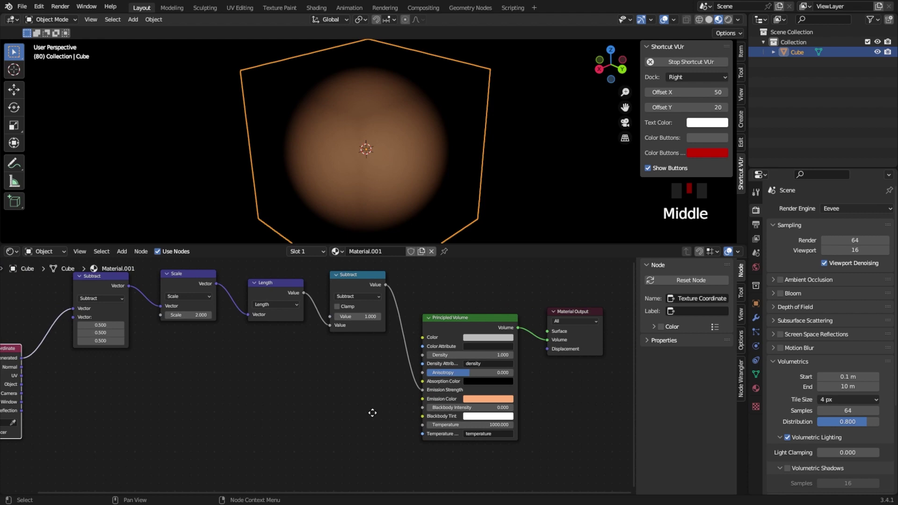
- Move the Principled Volume and Material Output nodes farther away to clear space after the Subtract math node
{"action": "middle_click_drag", "start_coordinate": [372, 413], "coordinate": [344, 416]}
{"action": "left_click_drag", "start_coordinate": [429, 326], "coordinate": [445, 325]}
{"action": "left_click_drag", "start_coordinate": [484, 288], "coordinate": [591, 344]}
{"action": "left_click_drag", "start_coordinate": [454, 319], "coordinate": [539, 322]}
{"action": "middle_click_drag", "start_coordinate": [405, 402], "coordinate": [327, 410]}
{"action": "left_click", "coordinate": [306, 397]}
- Duplicate the Subtract math node into the link to Emission Strength and change the copy to Multiply with a value of 32
{"action": "left_click", "coordinate": [248, 290]}
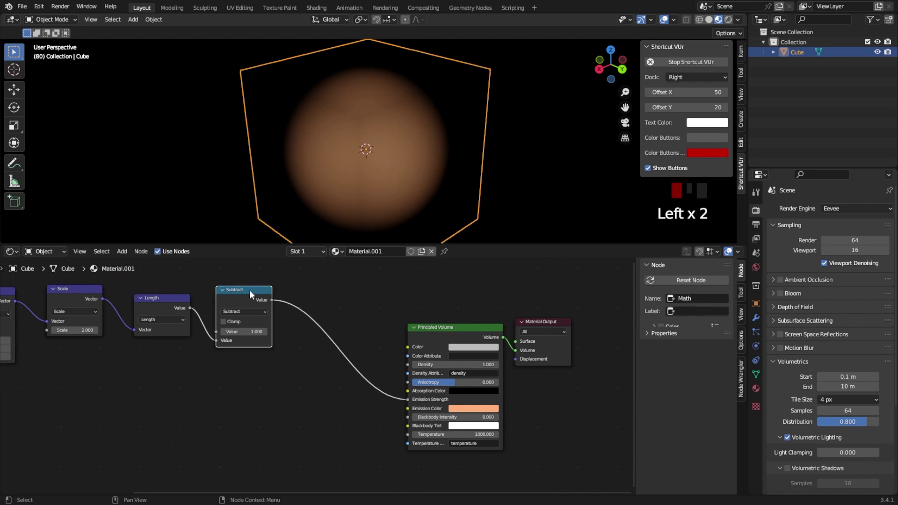
{"action": "key", "text": "shift+d"}
{"action": "left_click", "coordinate": [347, 353]}
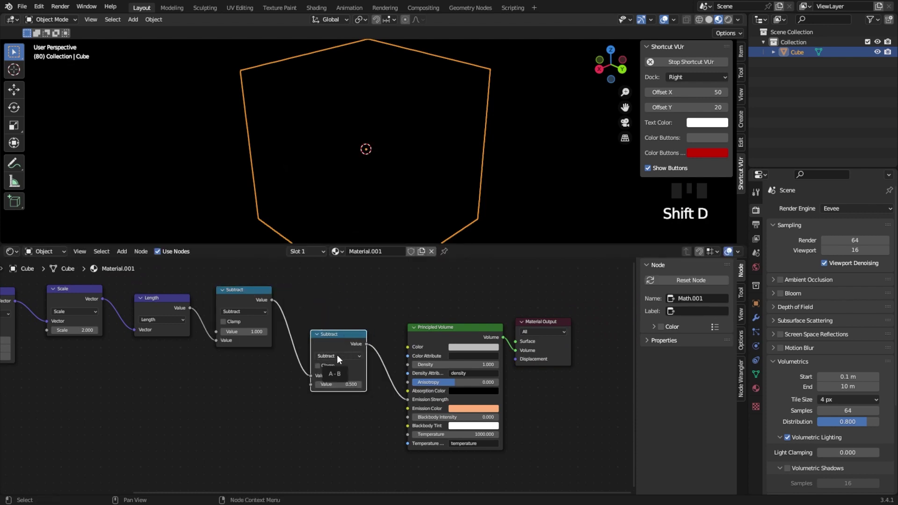
{"action": "left_click", "coordinate": [337, 354]}
{"action": "left_click", "coordinate": [334, 395]}
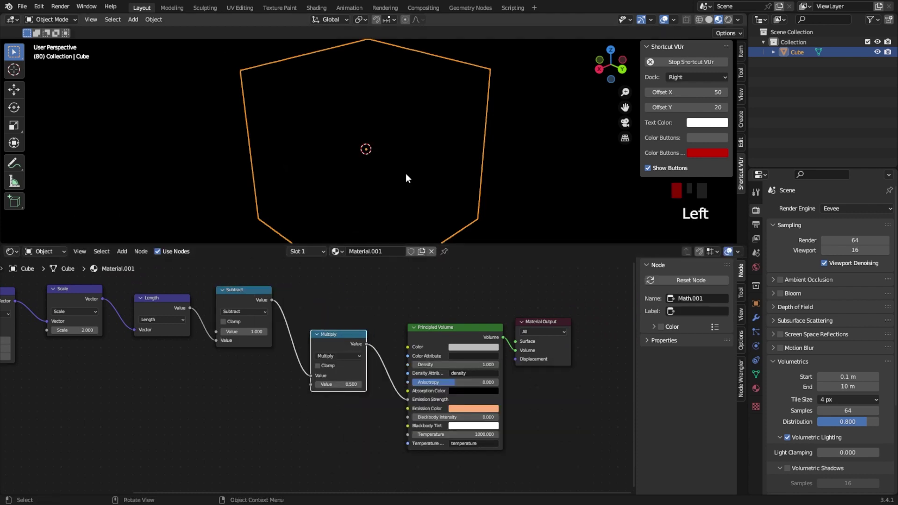
{"action": "middle_click_drag", "start_coordinate": [405, 173], "coordinate": [407, 167]}
{"action": "scroll", "coordinate": [347, 409], "scroll_direction": "up", "scroll_amount": 5}
{"action": "left_click_drag", "start_coordinate": [362, 389], "coordinate": [599, 389]}
- Insert an RGB Curves node between the Subtract and Multiply math nodes
{"action": "scroll", "coordinate": [290, 397], "scroll_direction": "down", "scroll_amount": 2}
{"action": "key", "text": "shift+a"}
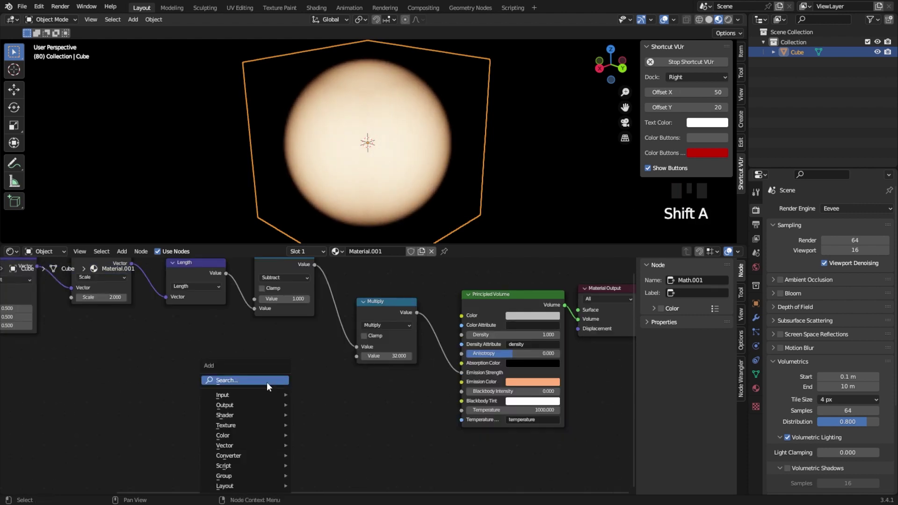
{"action": "type", "text": "rgb"}
{"action": "left_click", "coordinate": [305, 419]}
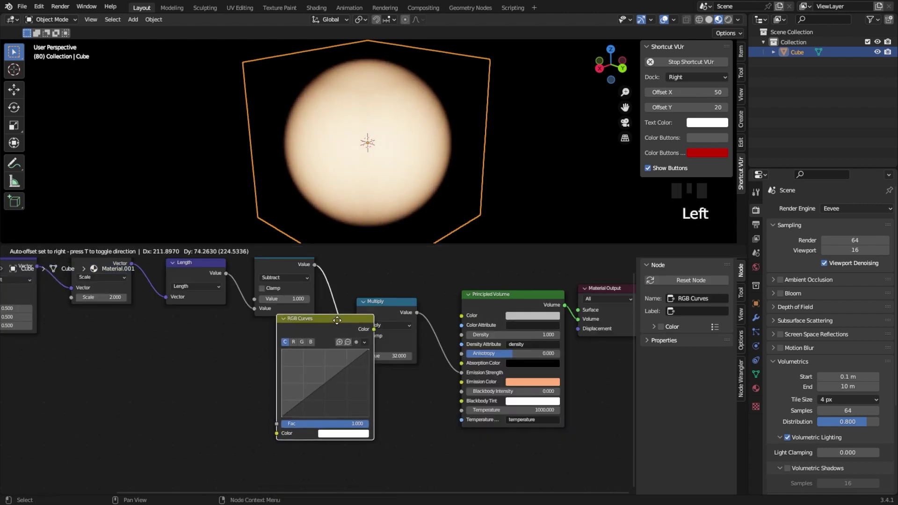
{"action": "left_click", "coordinate": [335, 383]}
- Shape the RGB Curves into an S-curve with points at about 0.263, 0.075 and 0.604, 0.856
{"action": "middle_click_drag", "start_coordinate": [479, 408], "coordinate": [381, 414]}
{"action": "scroll", "coordinate": [374, 411], "scroll_direction": "up", "scroll_amount": 2}
{"action": "left_click_drag", "start_coordinate": [322, 368], "coordinate": [318, 363]}
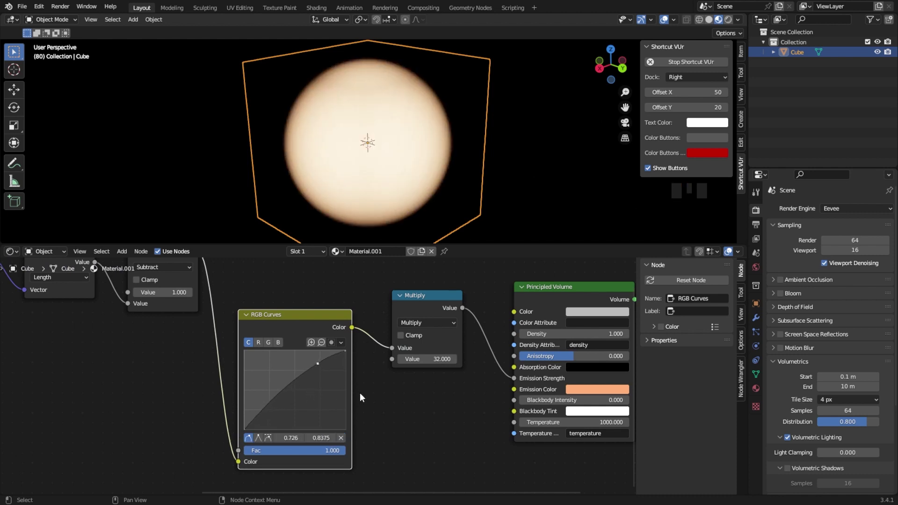
{"action": "left_click_drag", "start_coordinate": [274, 414], "coordinate": [270, 424]}
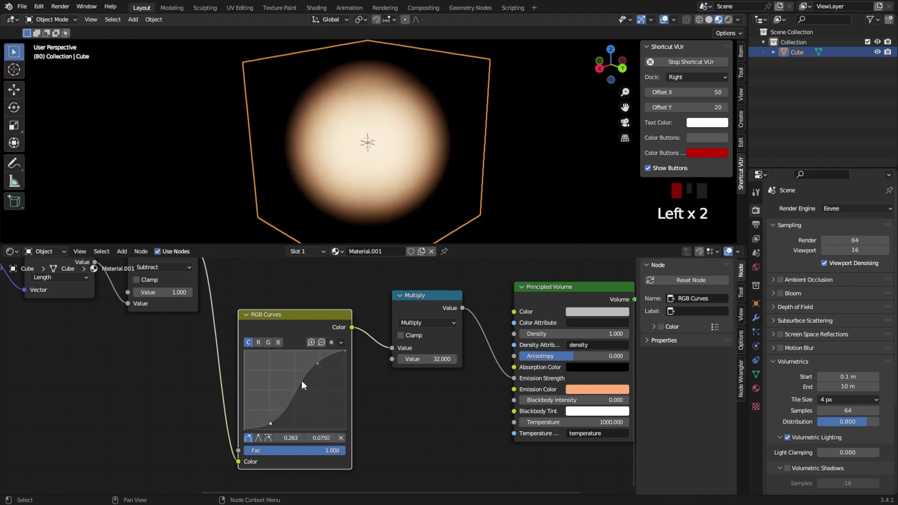
{"action": "left_click_drag", "start_coordinate": [318, 364], "coordinate": [301, 361]}
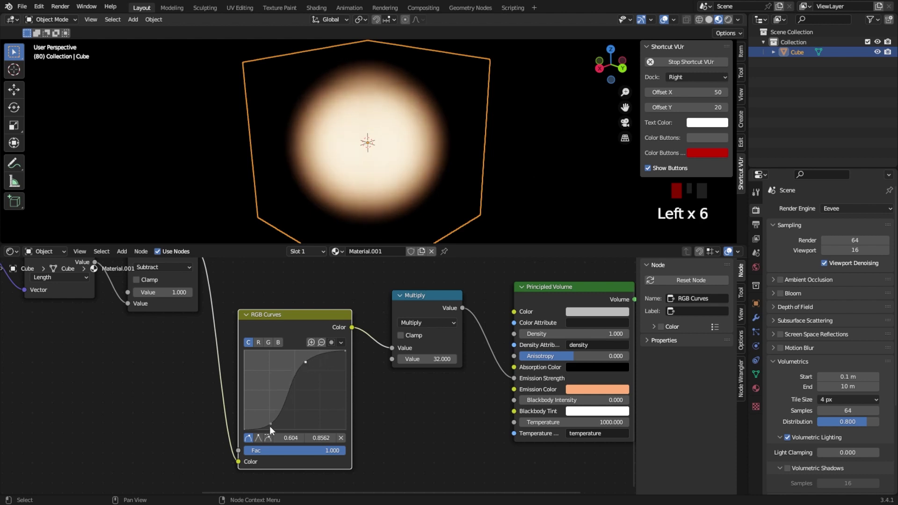
- Move the lower RGB Curves point to about 0.322, 0.113 and set the Multiply math node's value to 40.5
{"action": "left_click_drag", "start_coordinate": [270, 424], "coordinate": [277, 420]}
{"action": "scroll", "coordinate": [259, 417], "scroll_direction": "down", "scroll_amount": 2}
- Add a Voronoi Texture node below the sphere nodes and connect the Texture Coordinate's Generated output to its Vector input
{"action": "key", "text": "shift+a"}
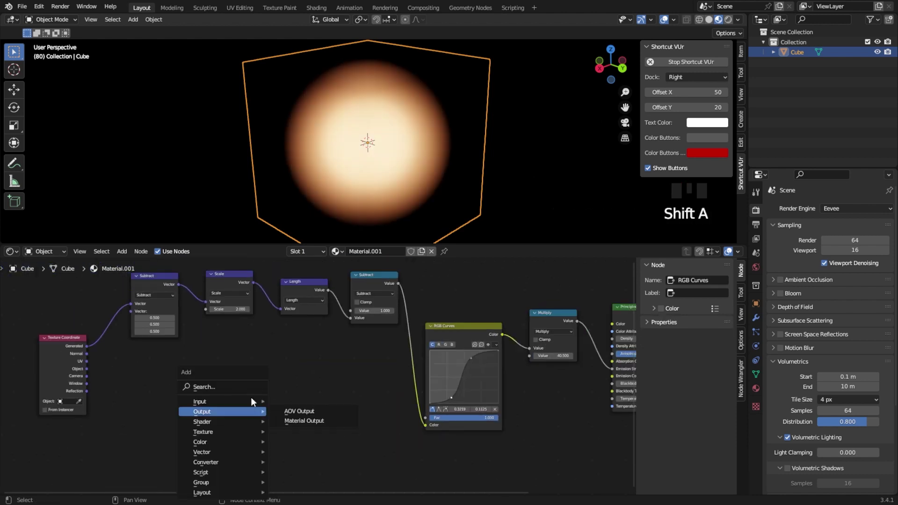
{"action": "left_click", "coordinate": [236, 387]}
{"action": "type", "text": "vor"}
{"action": "left_click", "coordinate": [262, 399]}
{"action": "left_click", "coordinate": [262, 385]}
{"action": "left_click_drag", "start_coordinate": [86, 346], "coordinate": [237, 435]}
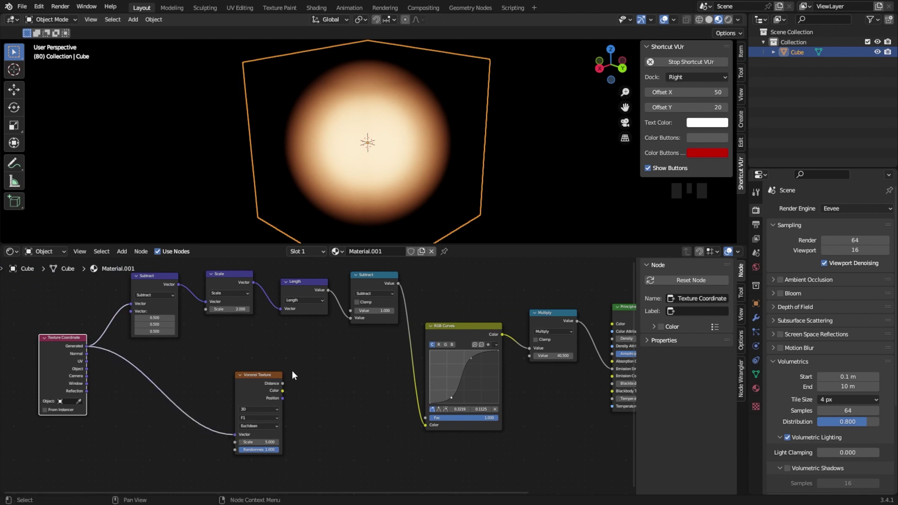
{"action": "left_click_drag", "start_coordinate": [278, 374], "coordinate": [260, 381]}
- Duplicate the Subtract math node before RGB Curves, change the copy to Add, and connect the Voronoi Distance to its second value
{"action": "left_click", "coordinate": [378, 277]}
{"action": "key", "text": "shift+d"}
{"action": "left_click", "coordinate": [453, 325]}
{"action": "left_click", "coordinate": [449, 341]}
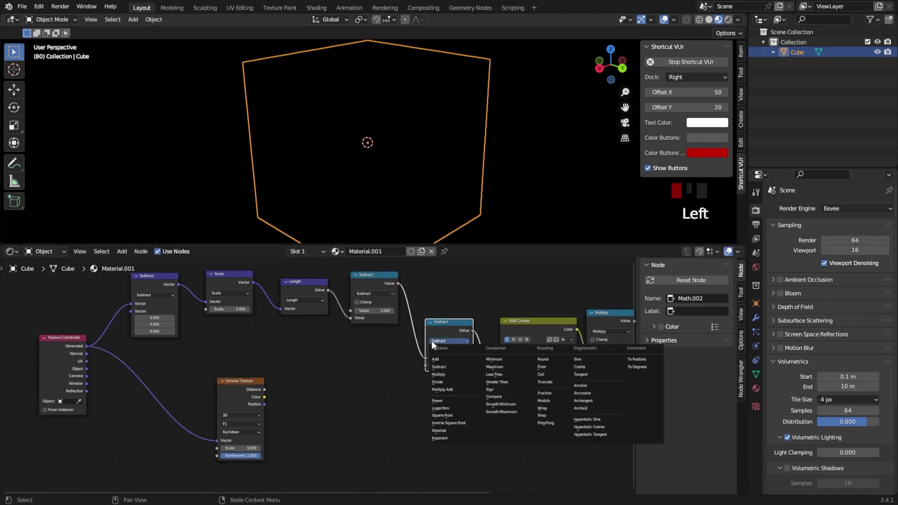
{"action": "left_click", "coordinate": [433, 344]}
{"action": "left_click_drag", "start_coordinate": [265, 390], "coordinate": [430, 397]}
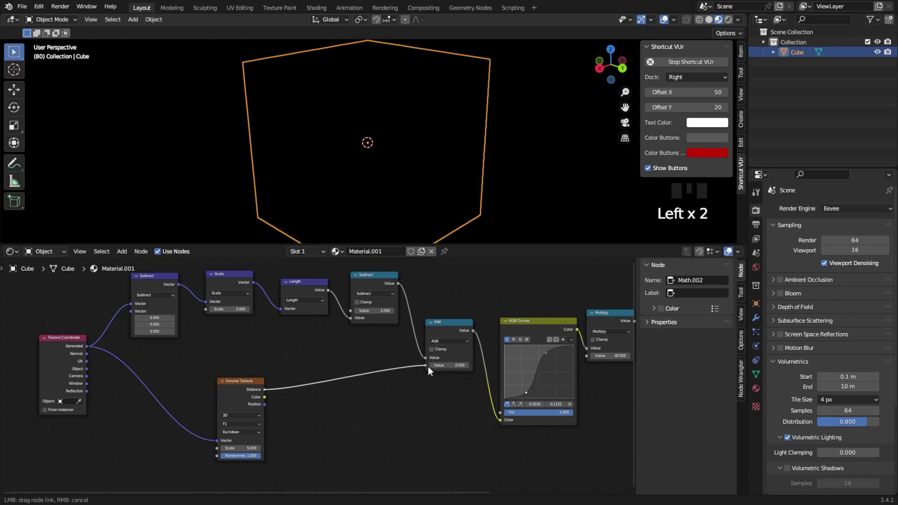
{"action": "left_click_drag", "start_coordinate": [428, 367], "coordinate": [425, 366]}
- Set the Voronoi Texture to Smooth F1 with scale 7.5, smoothness 0.975 and randomness 0.85
{"action": "left_click", "coordinate": [253, 409]}
{"action": "scroll", "coordinate": [263, 414], "scroll_direction": "up", "scroll_amount": 4}
{"action": "left_click", "coordinate": [256, 426]}
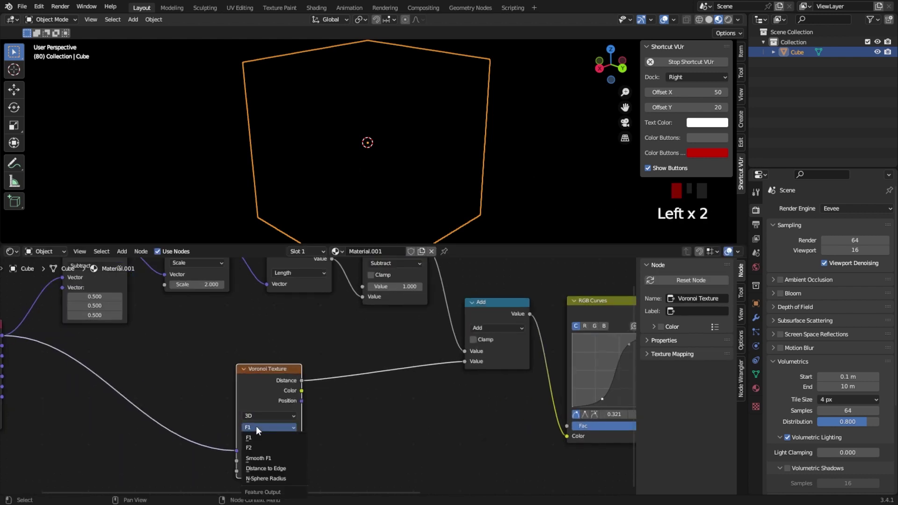
{"action": "left_click", "coordinate": [258, 458]}
{"action": "scroll", "coordinate": [167, 344], "scroll_direction": "down", "scroll_amount": 2}
{"action": "middle_click_drag", "start_coordinate": [378, 410], "coordinate": [247, 349]}
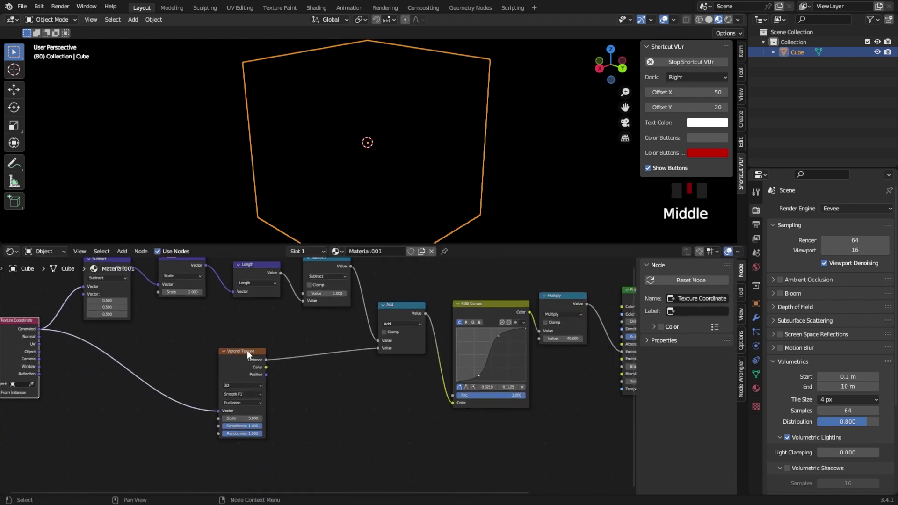
{"action": "left_click_drag", "start_coordinate": [247, 354], "coordinate": [254, 354]}
{"action": "scroll", "coordinate": [287, 427], "scroll_direction": "up", "scroll_amount": 2}
{"action": "middle_click_drag", "start_coordinate": [287, 428], "coordinate": [325, 416]}
{"action": "scroll", "coordinate": [323, 388], "scroll_direction": "up", "scroll_amount": 1}
{"action": "mouse_move", "coordinate": [290, 413]}
{"action": "left_mouse_down"}
{"action": "mouse_move", "coordinate": [318, 412]}
{"action": "mouse_move", "coordinate": [281, 426]}
{"action": "left_mouse_up"}
{"action": "left_click_drag", "start_coordinate": [286, 436], "coordinate": [278, 436]}
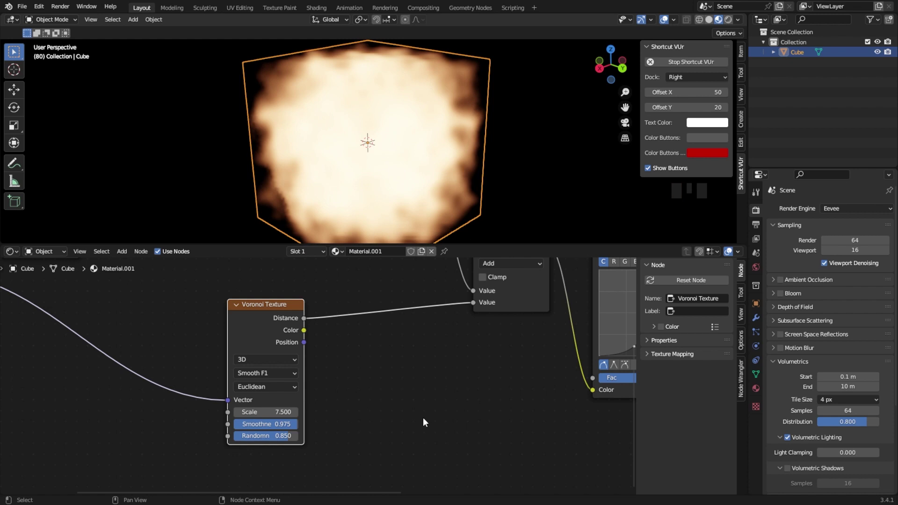
- Duplicate a math node into the link between the Voronoi Distance and Add, as Subtract with a value of 0.4
{"action": "scroll", "coordinate": [435, 397], "scroll_direction": "down", "scroll_amount": 3}
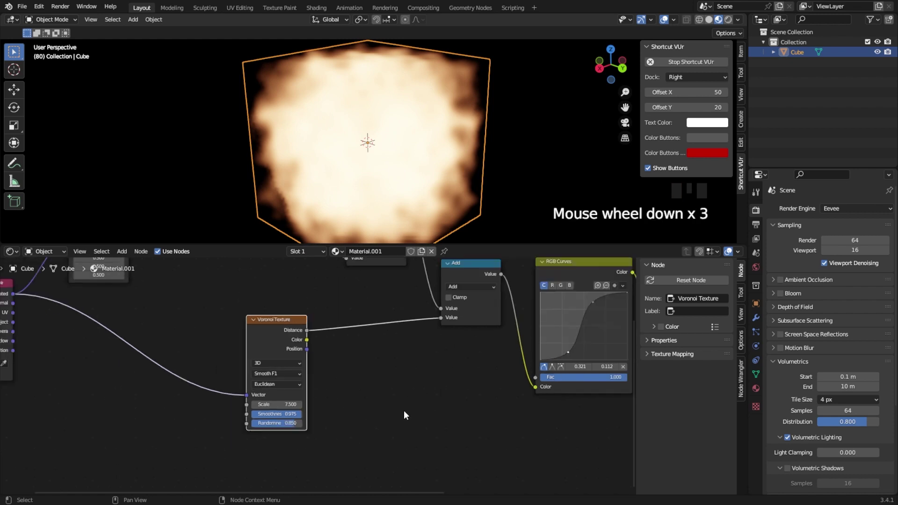
{"action": "left_click", "coordinate": [420, 296]}
{"action": "key", "text": "shift+d"}
{"action": "left_click", "coordinate": [324, 330]}
{"action": "left_click", "coordinate": [326, 346]}
{"action": "left_click", "coordinate": [313, 381]}
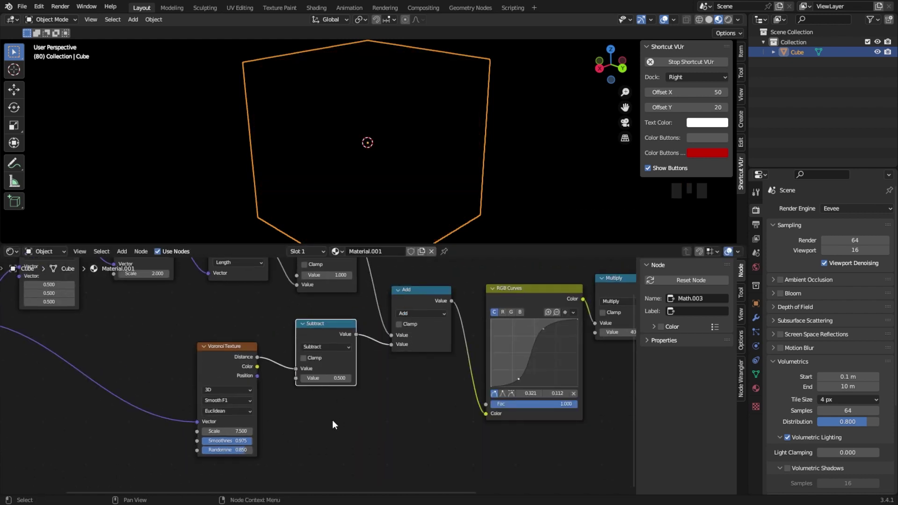
{"action": "middle_click_drag", "start_coordinate": [333, 420], "coordinate": [426, 444]}
{"action": "scroll", "coordinate": [338, 430], "scroll_direction": "up", "scroll_amount": 5}
{"action": "mouse_move", "coordinate": [346, 403]}
{"action": "left_mouse_down"}
{"action": "mouse_move", "coordinate": [362, 403]}
{"action": "mouse_move", "coordinate": [336, 402]}
{"action": "mouse_move", "coordinate": [357, 403]}
{"action": "left_mouse_up"}
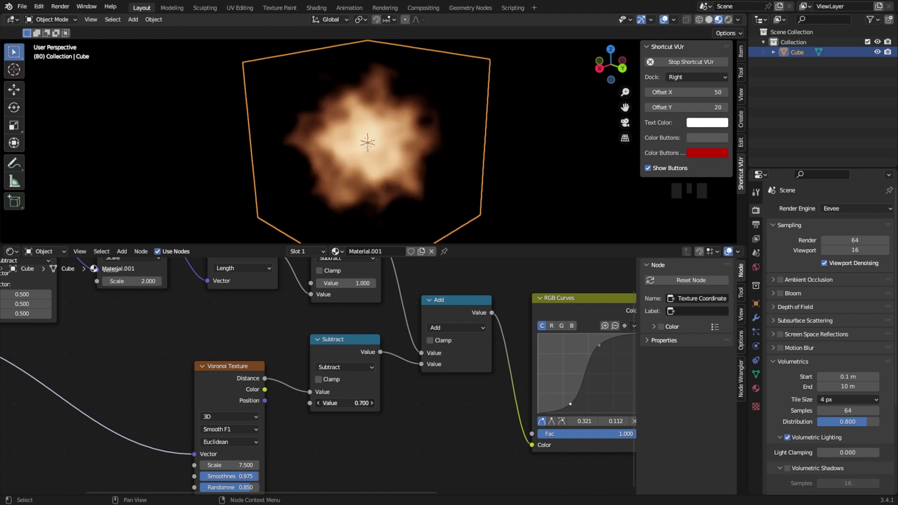
- Duplicate the vector Subtract node into the link between Texture Coordinate and Voronoi Texture and change the copy to Multiply
{"action": "key", "text": "Home"}
{"action": "key", "text": "shift+d"}
{"action": "left_click", "coordinate": [302, 382]}
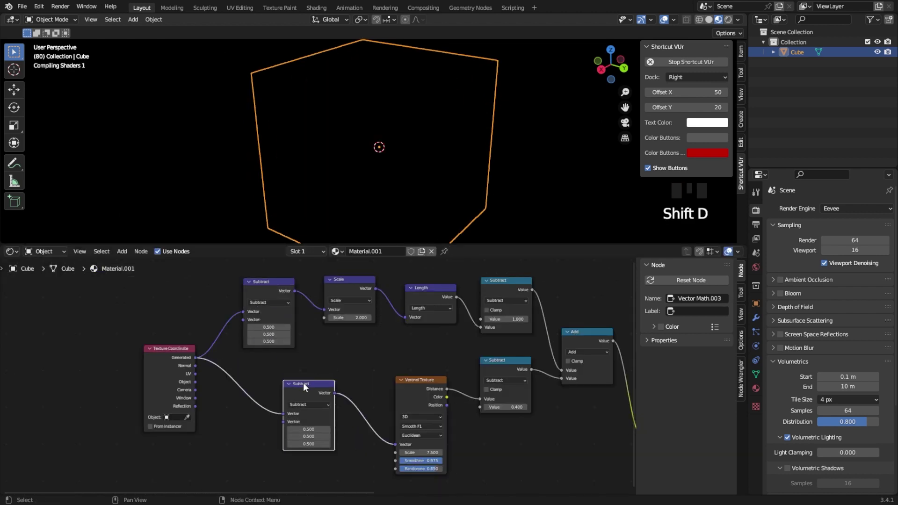
{"action": "left_click", "coordinate": [300, 403]}
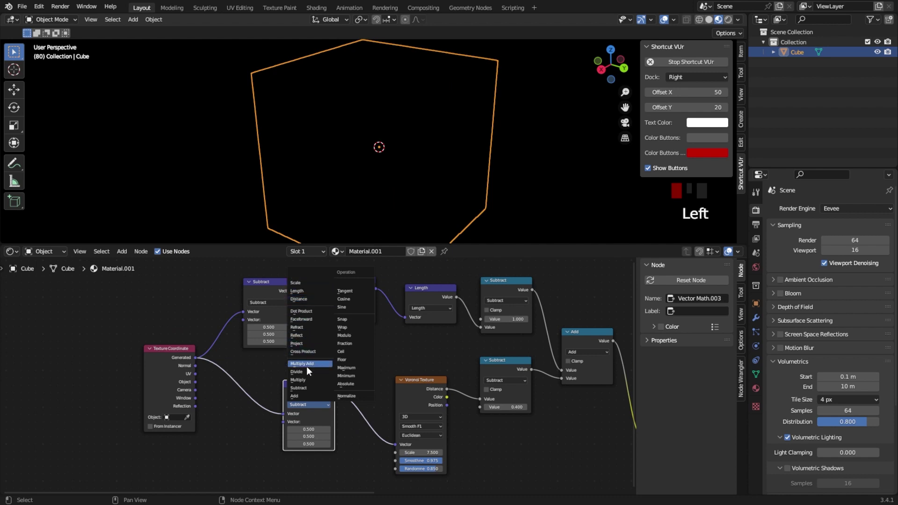
{"action": "left_click", "coordinate": [305, 379]}
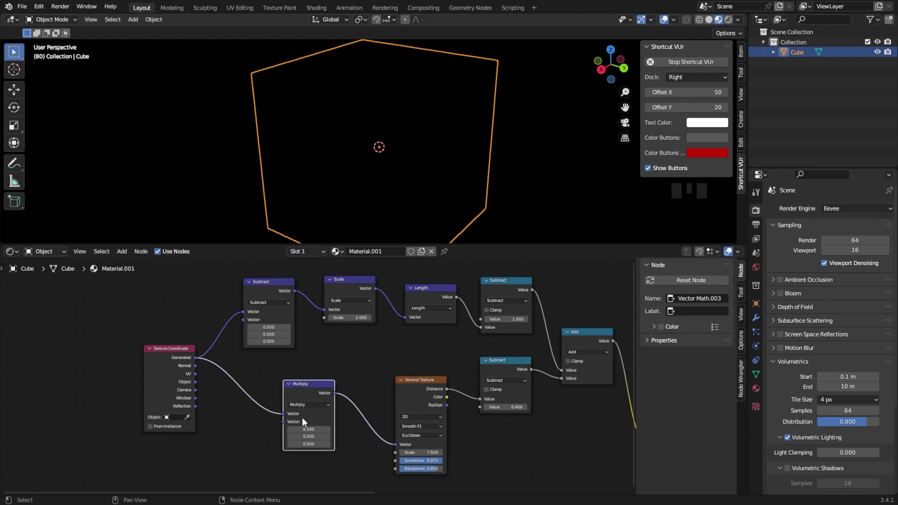
- Set the vector Multiply node's X, Y and Z values to 1.9, 1.5 and 0.6
{"action": "scroll", "coordinate": [302, 417], "scroll_direction": "up", "scroll_amount": 3}
{"action": "middle_click_drag", "start_coordinate": [361, 442], "coordinate": [367, 399]}
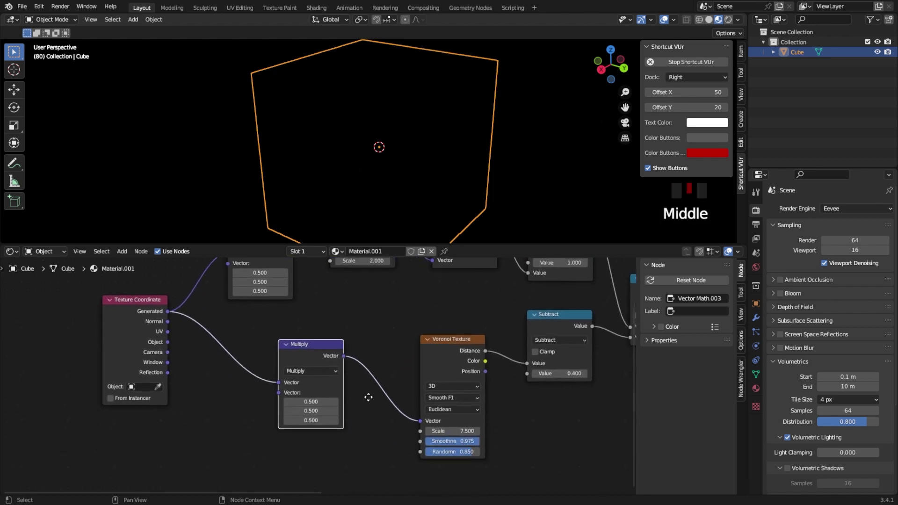
{"action": "left_click", "coordinate": [319, 400]}
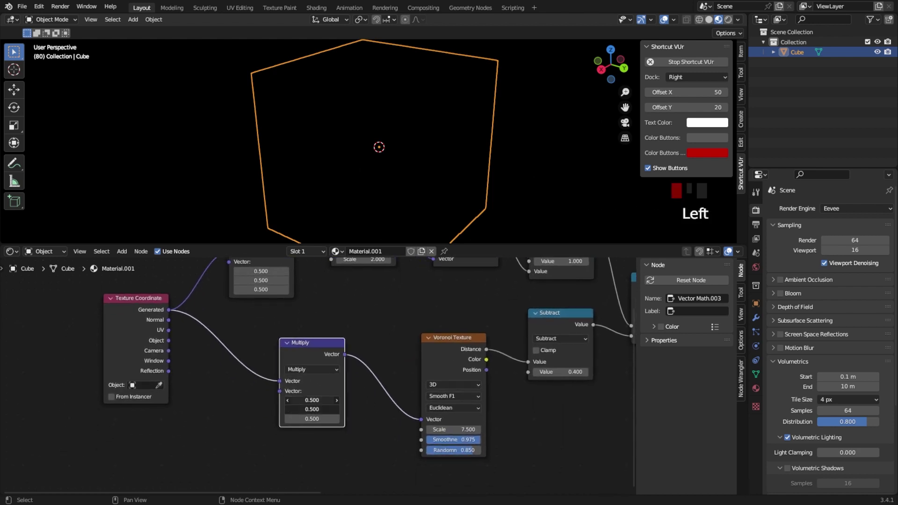
{"action": "type", "text": "1"}
{"action": "left_click", "coordinate": [354, 412]}
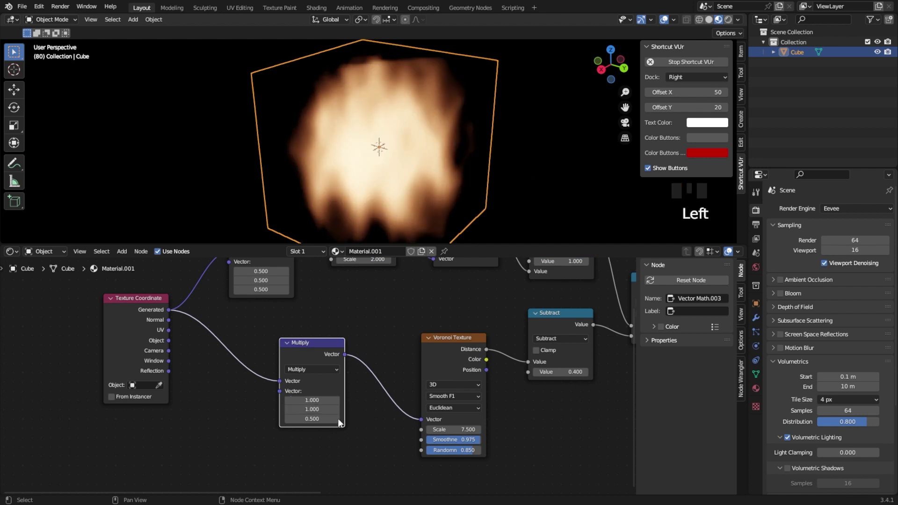
{"action": "double_click", "coordinate": [319, 420]}
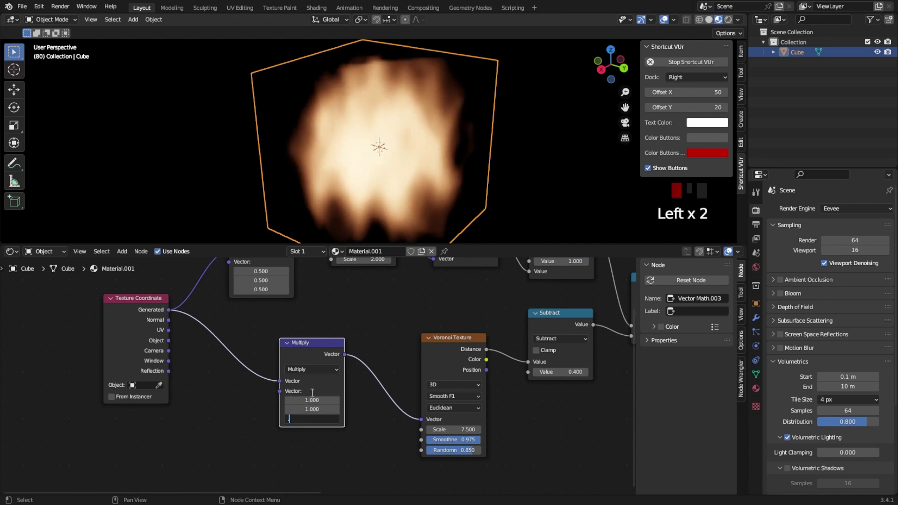
{"action": "type", "text": ".7"}
{"action": "key", "text": "Return"}
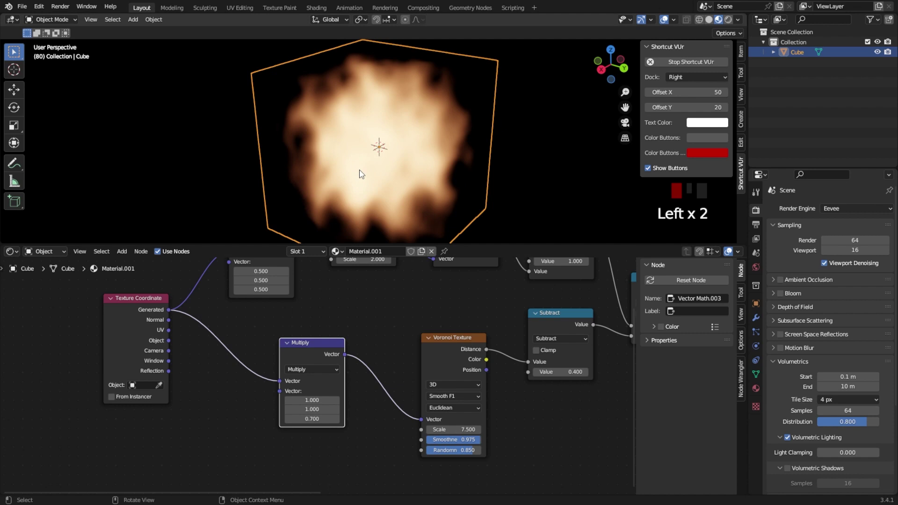
{"action": "middle_click_drag", "start_coordinate": [361, 170], "coordinate": [389, 152]}
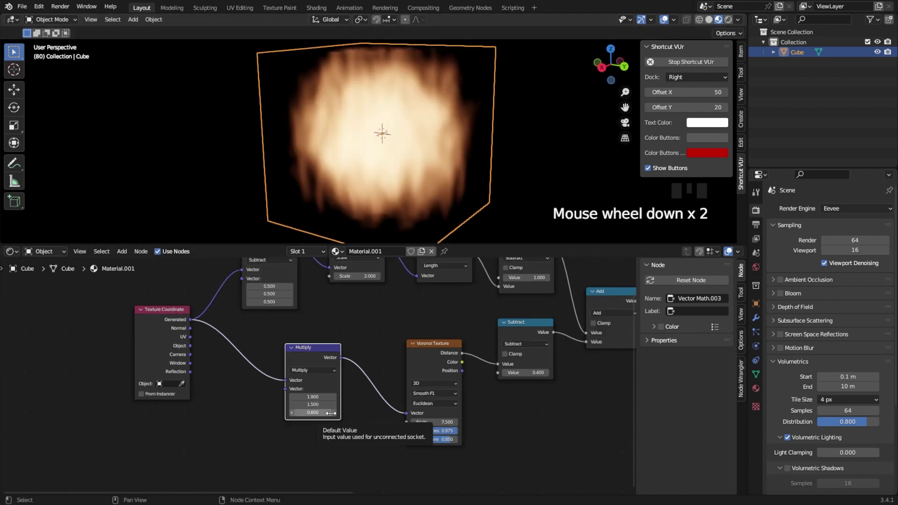
- Make room after the vector Multiply node and insert a Mix node between it and the Voronoi Texture
{"action": "scroll", "coordinate": [395, 406], "scroll_direction": "down", "scroll_amount": 3}
{"action": "left_click_drag", "start_coordinate": [309, 355], "coordinate": [282, 354]}
{"action": "left_click", "coordinate": [316, 432]}
{"action": "key", "text": "shift+a"}
{"action": "left_click", "coordinate": [286, 387]}
{"action": "type", "text": "mi"}
{"action": "left_click", "coordinate": [315, 399]}
{"action": "left_click", "coordinate": [346, 377]}
- Switch the Mix node to Color with Linear Light blending, linking the vector Multiply to input A and the result to Voronoi's Vector
{"action": "scroll", "coordinate": [360, 381], "scroll_direction": "up", "scroll_amount": 5}
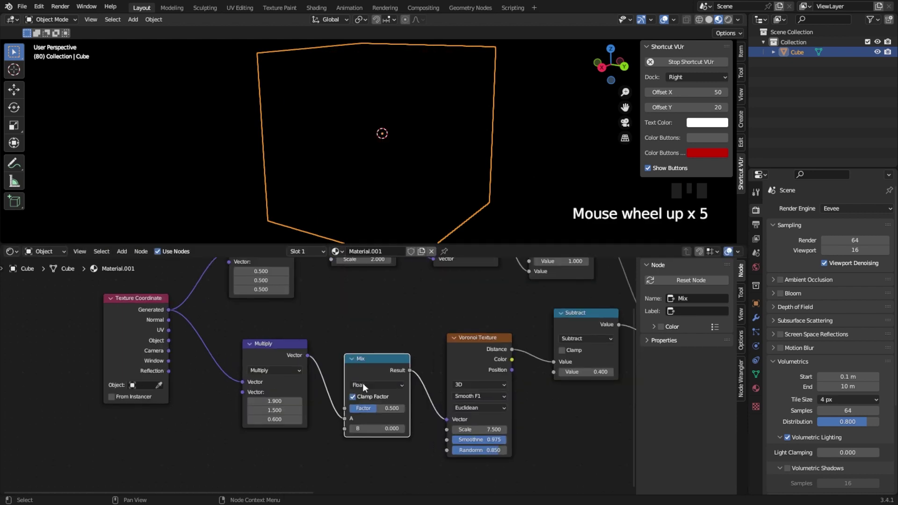
{"action": "left_click", "coordinate": [364, 384]}
{"action": "left_click", "coordinate": [366, 413]}
{"action": "left_click_drag", "start_coordinate": [308, 355], "coordinate": [344, 441]}
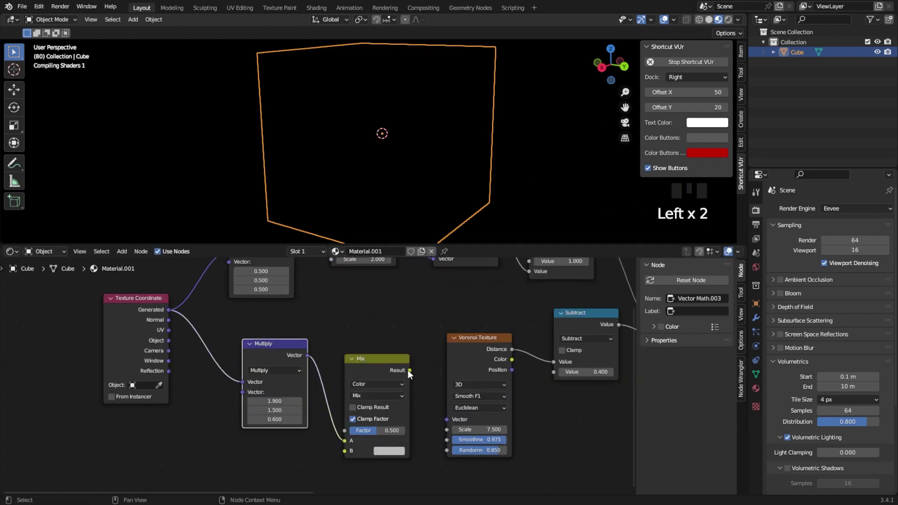
{"action": "left_click", "coordinate": [396, 370]}
{"action": "left_click_drag", "start_coordinate": [388, 370], "coordinate": [389, 350]}
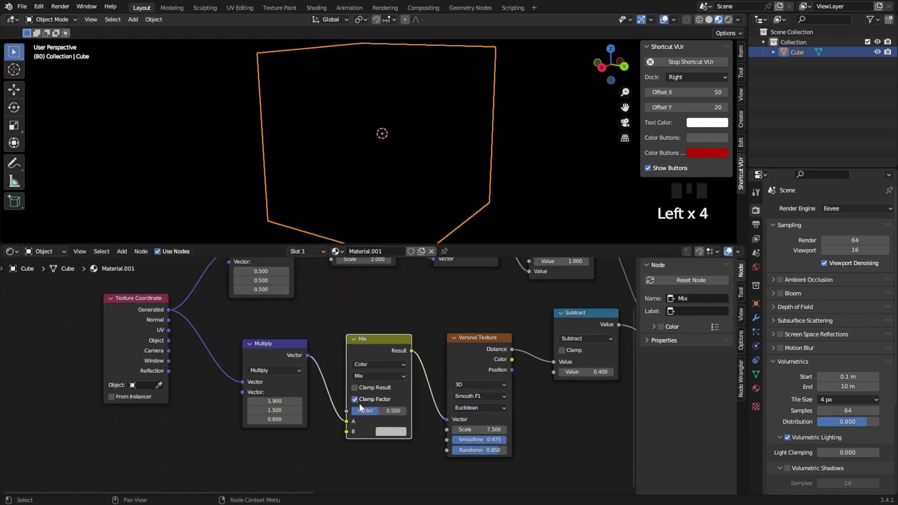
{"action": "left_click", "coordinate": [378, 376]}
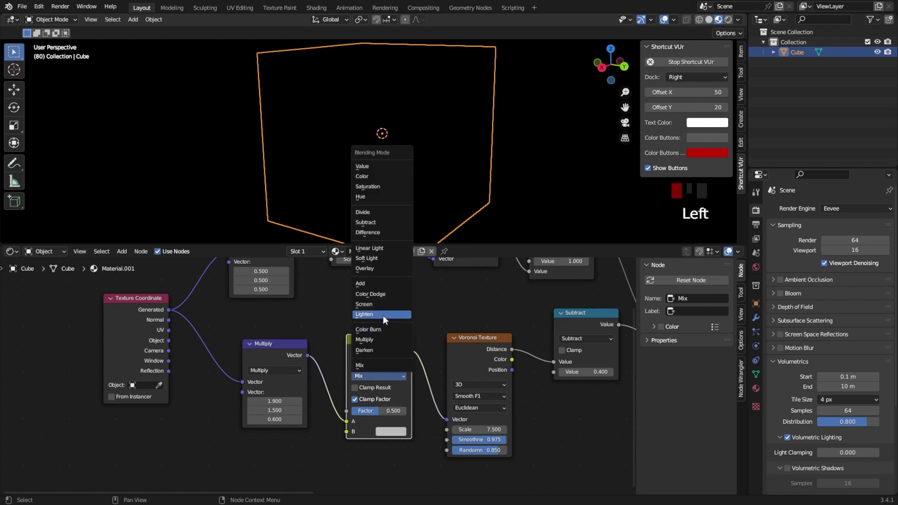
{"action": "left_click", "coordinate": [374, 248]}
- Add a Noise Texture node with a scale of 3.5 and connect its Fac output to the Linear Light node's B input
{"action": "scroll", "coordinate": [355, 351], "scroll_direction": "down", "scroll_amount": 1}
{"action": "middle_click_drag", "start_coordinate": [356, 351], "coordinate": [361, 384]}
{"action": "left_click", "coordinate": [338, 378]}
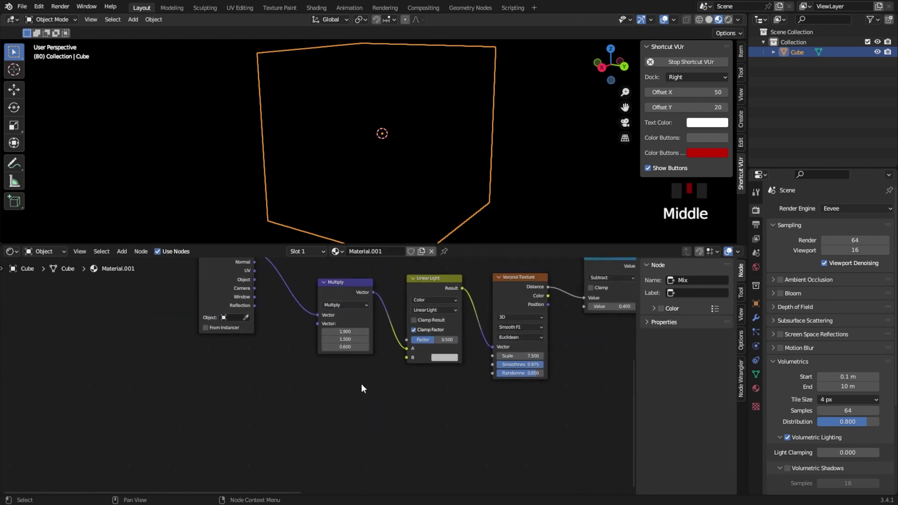
{"action": "key", "text": "shift+a"}
{"action": "left_click", "coordinate": [341, 388]}
{"action": "type", "text": "noi"}
{"action": "left_click", "coordinate": [357, 399]}
{"action": "left_click", "coordinate": [335, 399]}
{"action": "scroll", "coordinate": [374, 395], "scroll_direction": "up", "scroll_amount": 1}
{"action": "left_click_drag", "start_coordinate": [377, 390], "coordinate": [406, 371]}
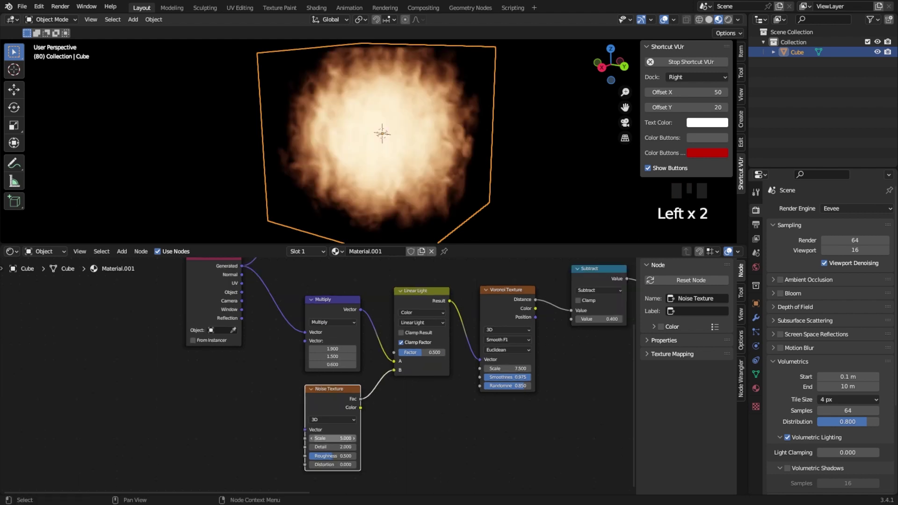
{"action": "left_click_drag", "start_coordinate": [334, 438], "coordinate": [318, 439]}
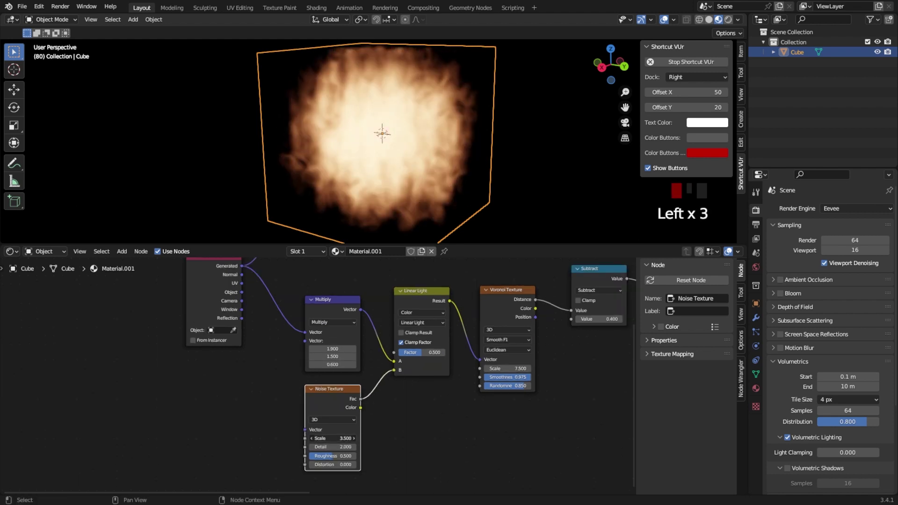
{"action": "middle_click_drag", "start_coordinate": [437, 133], "coordinate": [435, 160], "text": "shift"}
- Move the Texture Coordinate node farther away and insert a Separate XYZ node between it and the vector Subtract node
{"action": "scroll", "coordinate": [402, 420], "scroll_direction": "down", "scroll_amount": 4}
{"action": "middle_click_drag", "start_coordinate": [502, 424], "coordinate": [479, 401]}
{"action": "scroll", "coordinate": [327, 375], "scroll_direction": "down", "scroll_amount": 2}
{"action": "left_click_drag", "start_coordinate": [218, 289], "coordinate": [184, 297]}
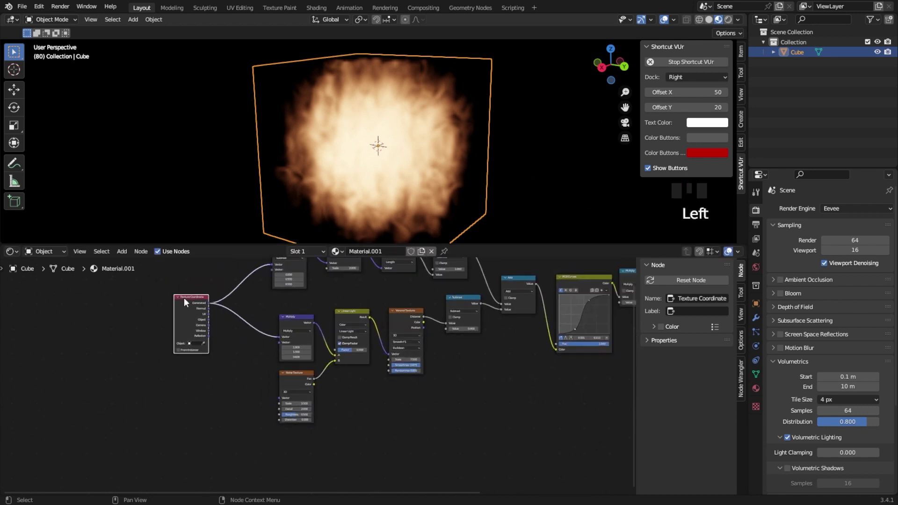
{"action": "middle_click_drag", "start_coordinate": [440, 374], "coordinate": [394, 410]}
{"action": "scroll", "coordinate": [394, 411], "scroll_direction": "up", "scroll_amount": 2}
{"action": "key", "text": "shift+a"}
{"action": "type", "text": "sep"}
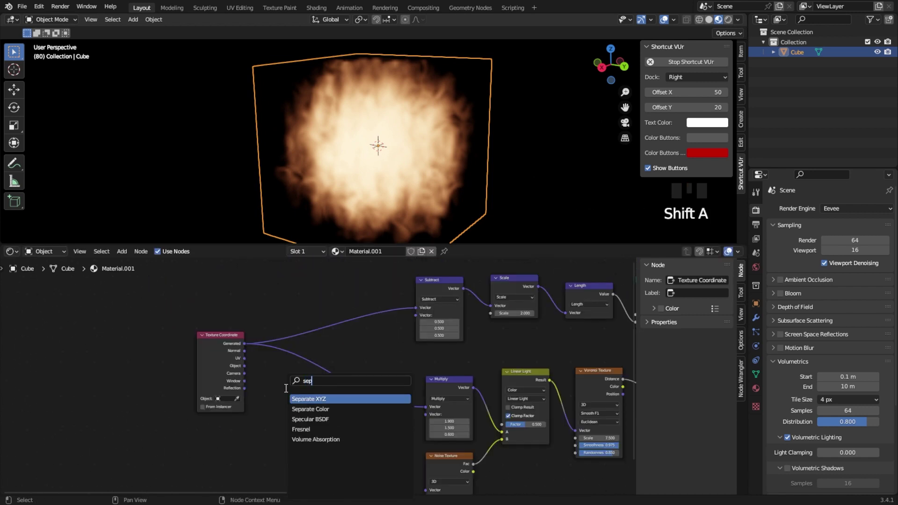
{"action": "key", "text": "Return"}
{"action": "left_click", "coordinate": [334, 346]}
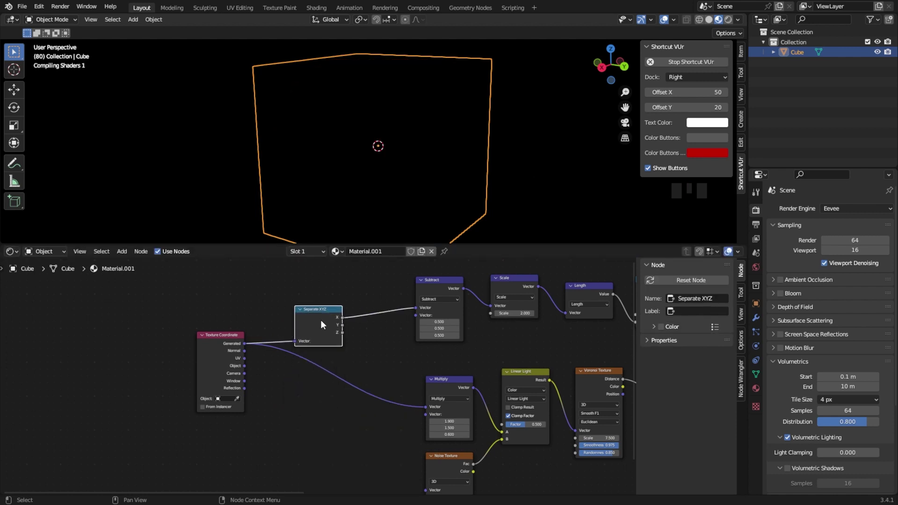
- Insert a Combine XYZ node before the vector Subtract and link its X, Y and Z inputs to the matching Separate XYZ outputs
{"action": "middle_click_drag", "start_coordinate": [344, 351], "coordinate": [249, 376]}
{"action": "left_click", "coordinate": [134, 359]}
{"action": "left_click_drag", "start_coordinate": [133, 361], "coordinate": [86, 360]}
{"action": "left_click_drag", "start_coordinate": [221, 336], "coordinate": [190, 335]}
{"action": "left_click", "coordinate": [180, 412]}
{"action": "left_click", "coordinate": [173, 420]}
{"action": "key", "text": "shift+a"}
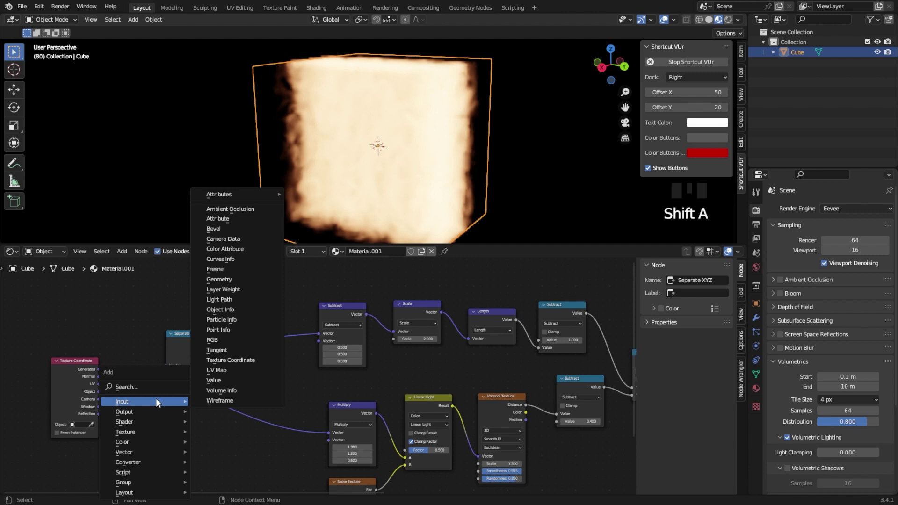
{"action": "type", "text": "com"}
{"action": "left_click", "coordinate": [177, 396]}
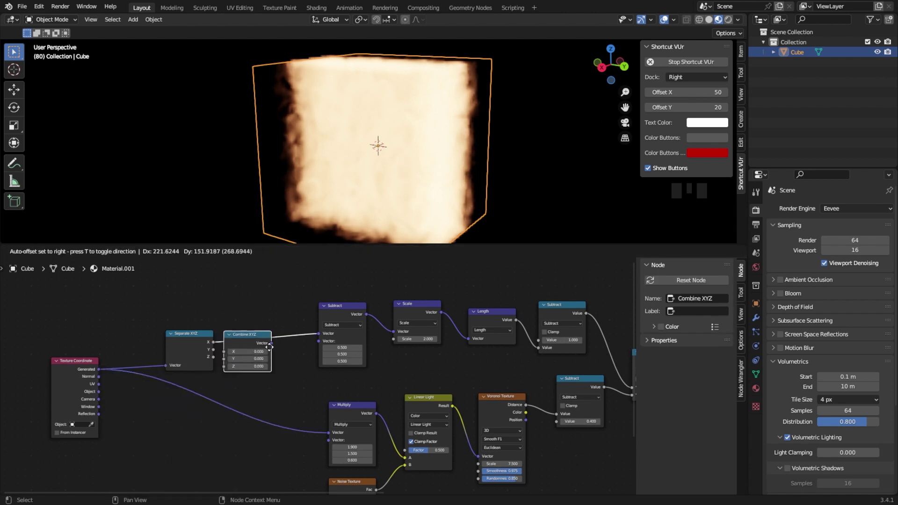
{"action": "left_click", "coordinate": [279, 350]}
{"action": "left_click_drag", "start_coordinate": [213, 350], "coordinate": [241, 359]}
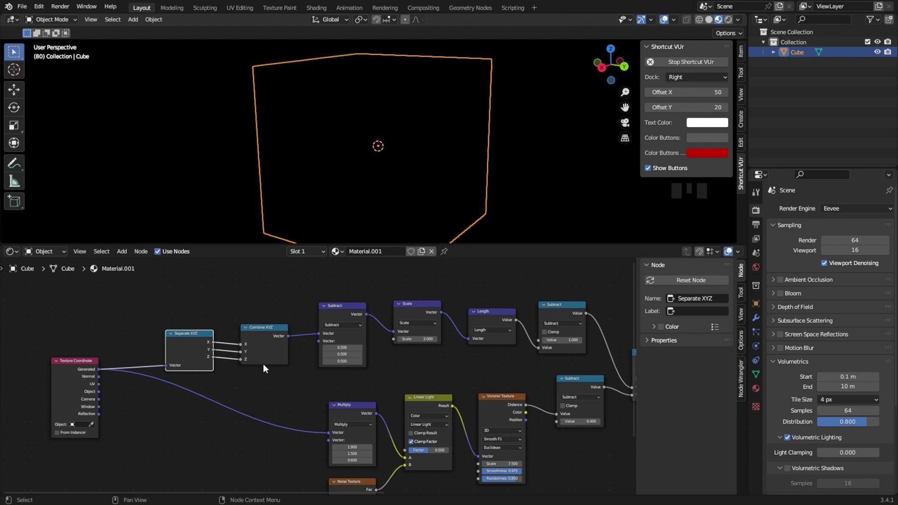
- Add a Math node, insert it between the Z output of Separate XYZ and the Z input of Combine XYZ, and tidy these nodes
{"action": "key", "text": "shift+a"}
{"action": "left_click", "coordinate": [132, 389]}
{"action": "type", "text": "ma"}
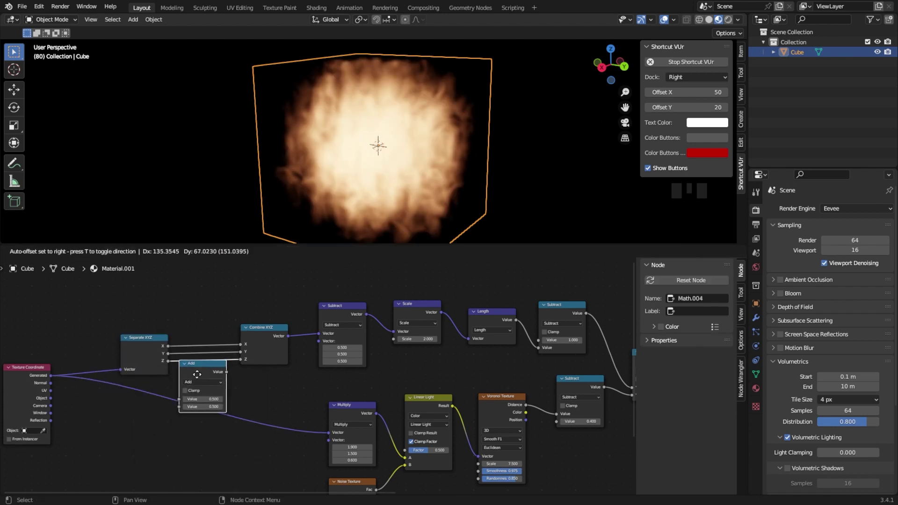
{"action": "left_click", "coordinate": [196, 375]}
{"action": "scroll", "coordinate": [219, 392], "scroll_direction": "up", "scroll_amount": 2}
{"action": "left_click_drag", "start_coordinate": [130, 334], "coordinate": [126, 302]}
{"action": "left_click_drag", "start_coordinate": [282, 321], "coordinate": [284, 297]}
{"action": "left_click_drag", "start_coordinate": [211, 354], "coordinate": [213, 338]}
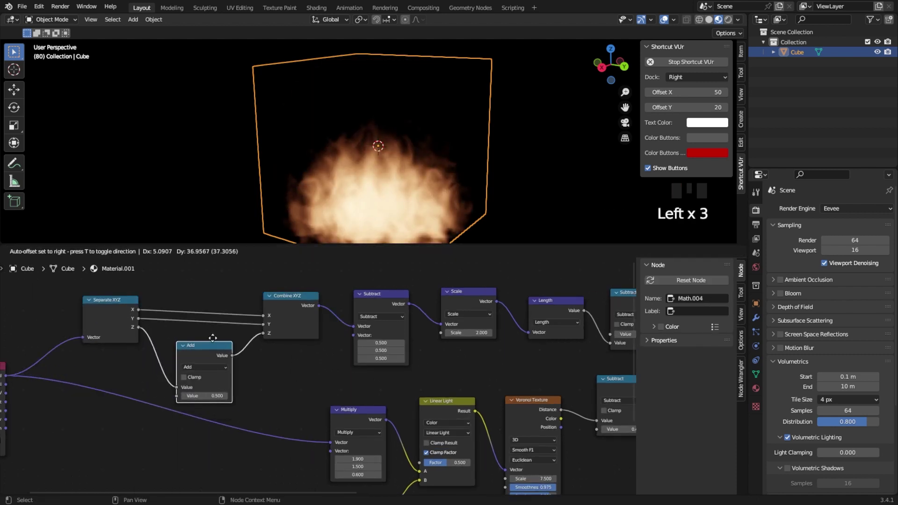
- Switch the Math node on the Z link to Power and set its exponent to 0.300
{"action": "left_click", "coordinate": [193, 367]}
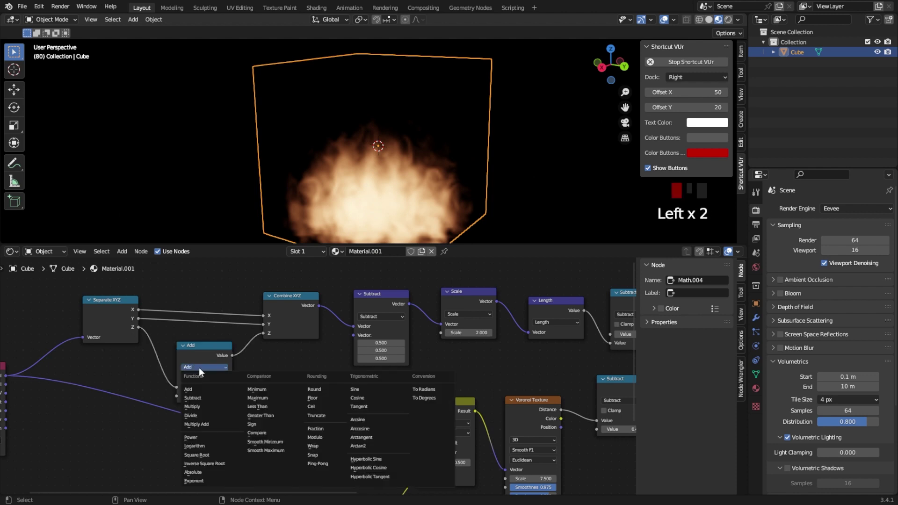
{"action": "left_click", "coordinate": [191, 437]}
{"action": "left_click_drag", "start_coordinate": [205, 345], "coordinate": [202, 333]}
{"action": "scroll", "coordinate": [246, 374], "scroll_direction": "up", "scroll_amount": 1}
{"action": "middle_click_drag", "start_coordinate": [246, 374], "coordinate": [295, 379]}
{"action": "scroll", "coordinate": [380, 145], "scroll_direction": "up", "scroll_amount": 1}
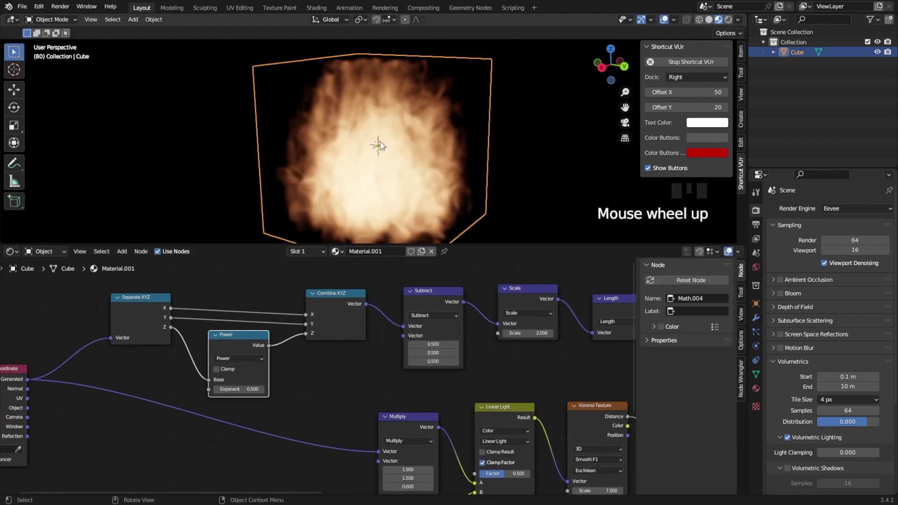
{"action": "left_click_drag", "start_coordinate": [239, 390], "coordinate": [225, 389]}
{"action": "scroll", "coordinate": [388, 159], "scroll_direction": "down", "scroll_amount": 1}
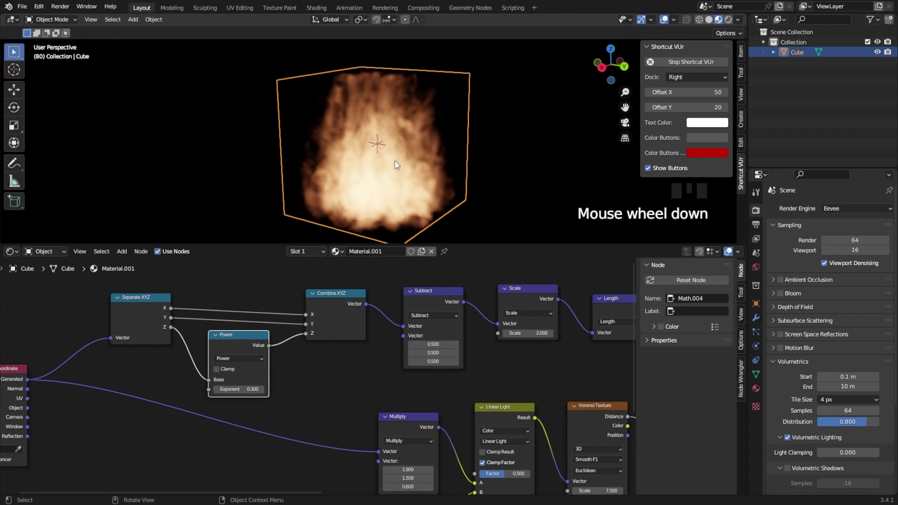
- Connect the Combine XYZ vector to the vector Multiply node's first input and nudge the Combine XYZ and Power nodes into place
{"action": "middle_click_drag", "start_coordinate": [388, 159], "coordinate": [444, 210]}
{"action": "middle_click_drag", "start_coordinate": [473, 366], "coordinate": [361, 301]}
{"action": "middle_click_drag", "start_coordinate": [361, 302], "coordinate": [355, 290]}
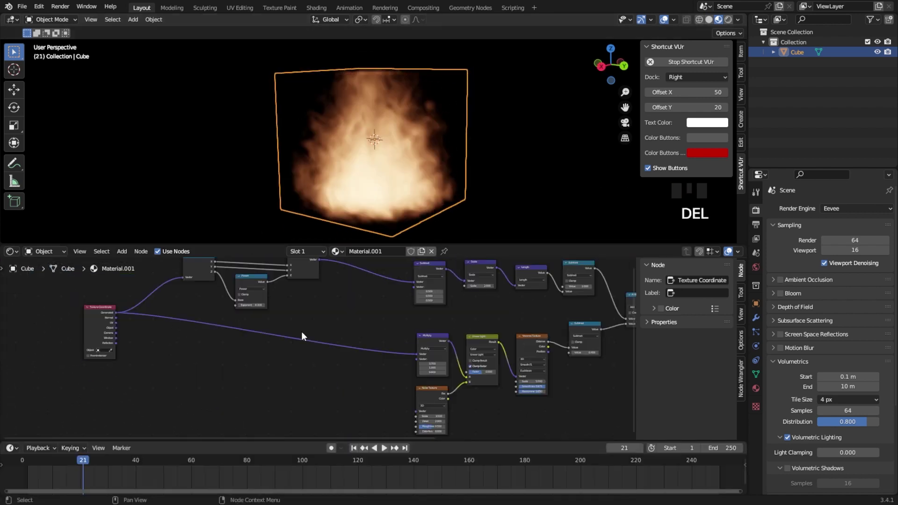
{"action": "middle_click_drag", "start_coordinate": [302, 332], "coordinate": [298, 387]}
{"action": "scroll", "coordinate": [299, 386], "scroll_direction": "up", "scroll_amount": 5}
{"action": "left_click_drag", "start_coordinate": [285, 275], "coordinate": [405, 421]}
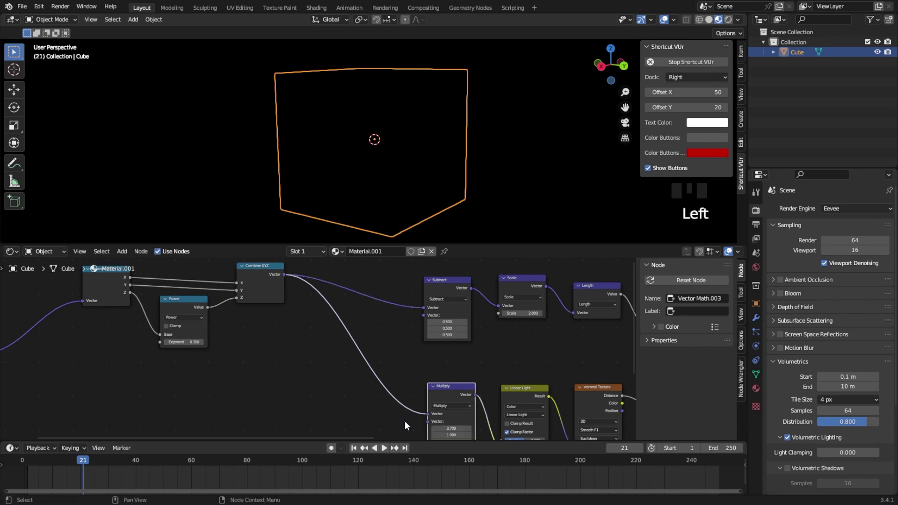
{"action": "middle_click_drag", "start_coordinate": [405, 421], "coordinate": [381, 405]}
{"action": "scroll", "coordinate": [326, 342], "scroll_direction": "down", "scroll_amount": 1}
{"action": "left_click_drag", "start_coordinate": [261, 275], "coordinate": [266, 280]}
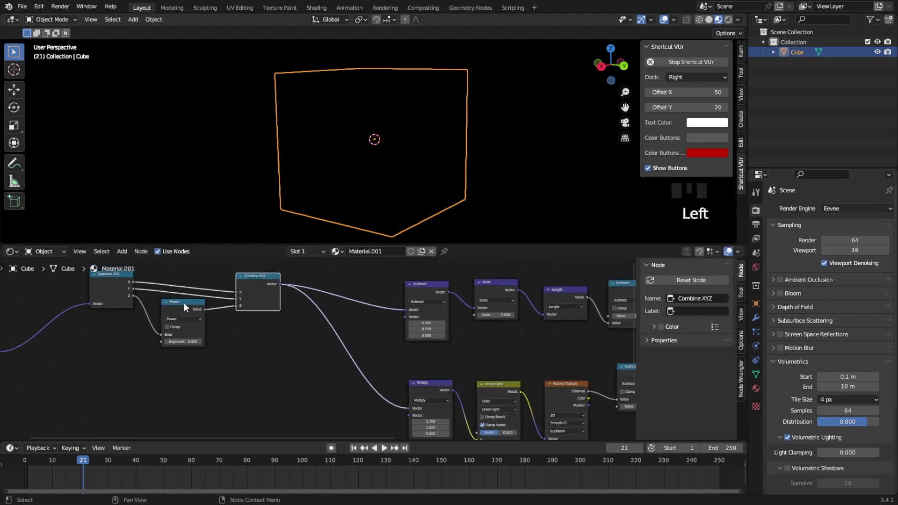
{"action": "left_click_drag", "start_coordinate": [184, 302], "coordinate": [183, 308]}
- Try a lower exponent on the Power node and undo the change
{"action": "middle_click_drag", "start_coordinate": [303, 351], "coordinate": [372, 344]}
{"action": "mouse_move", "coordinate": [261, 341]}
{"action": "left_mouse_down"}
{"action": "mouse_move", "coordinate": [300, 341]}
{"action": "mouse_move", "coordinate": [253, 341]}
{"action": "left_mouse_up"}
{"action": "key", "text": "ctrl+z"}
- Add a Value node driven by the current frame number and place it below the Power node
{"action": "scroll", "coordinate": [328, 364], "scroll_direction": "up", "scroll_amount": 1}
{"action": "key", "text": "shift+a"}
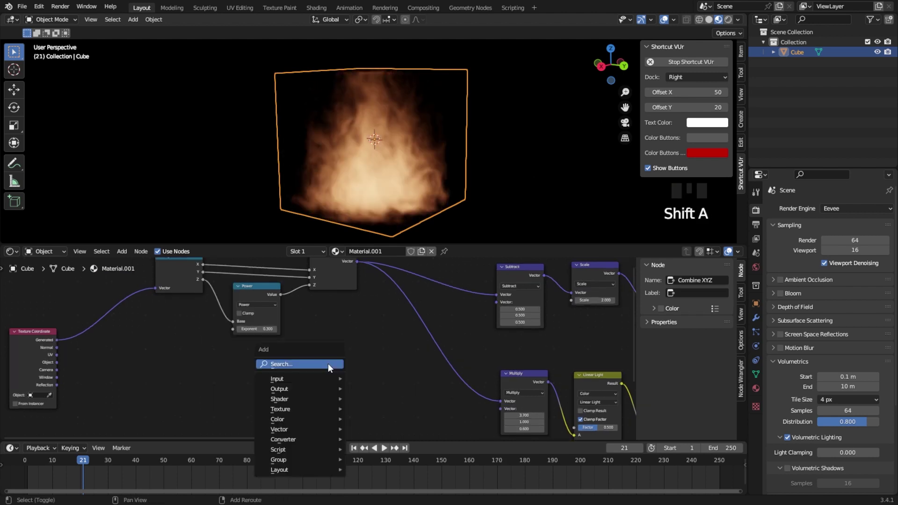
{"action": "type", "text": "va"}
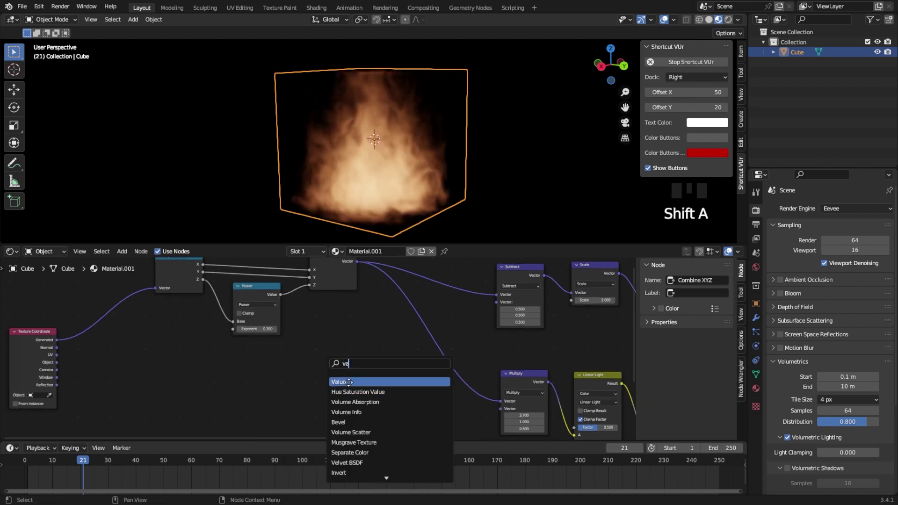
{"action": "left_click", "coordinate": [349, 382]}
{"action": "left_click", "coordinate": [355, 384]}
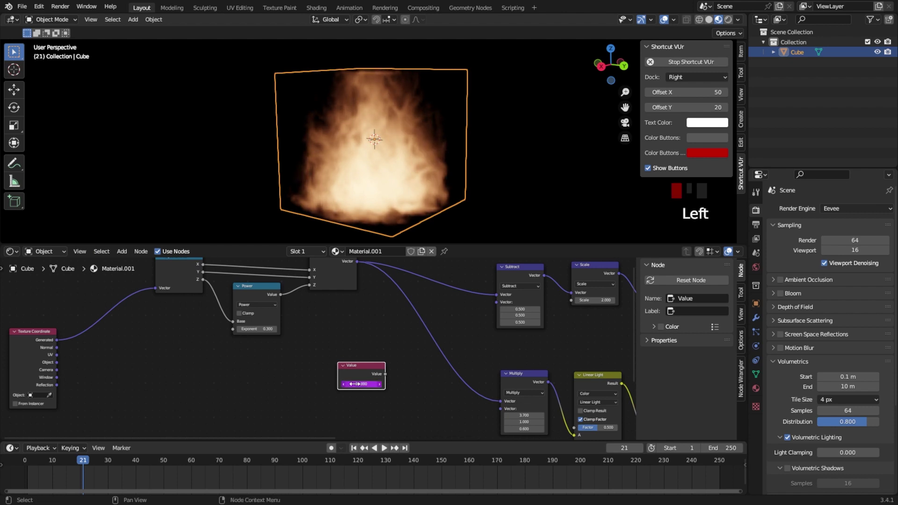
{"action": "left_click_drag", "start_coordinate": [356, 365], "coordinate": [302, 377]}
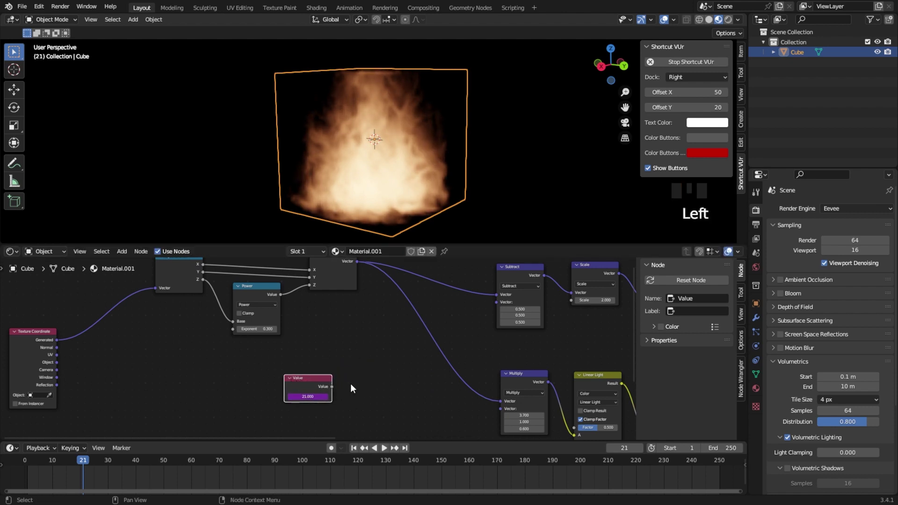
- Add a Math node set to Divide, connect the Value node to its first input, and place the pair below Power
{"action": "key", "text": "shift+a"}
{"action": "left_click", "coordinate": [349, 382]}
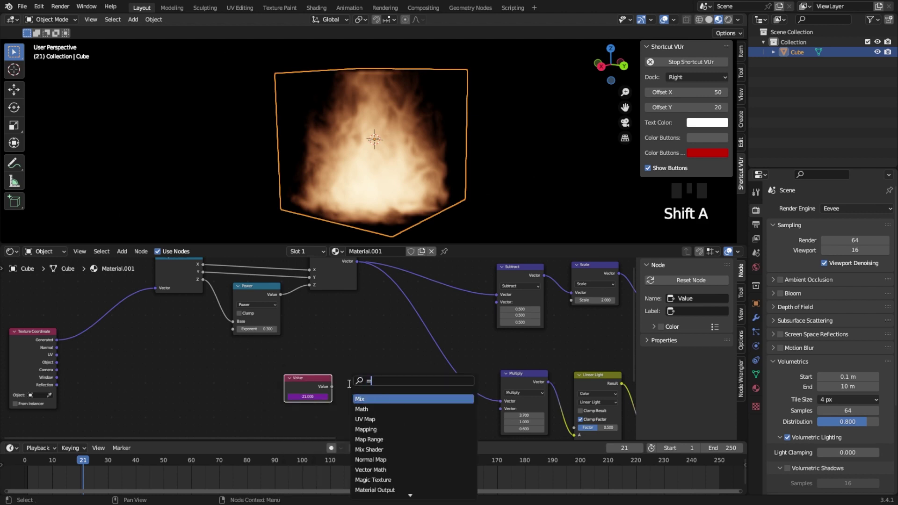
{"action": "left_click", "coordinate": [360, 398]}
{"action": "left_click", "coordinate": [367, 378]}
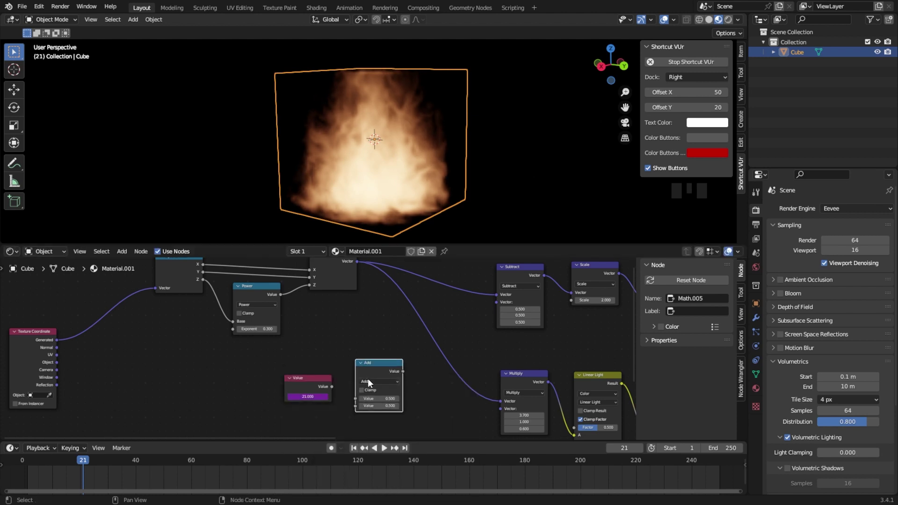
{"action": "left_click", "coordinate": [370, 380]}
{"action": "left_click", "coordinate": [369, 422]}
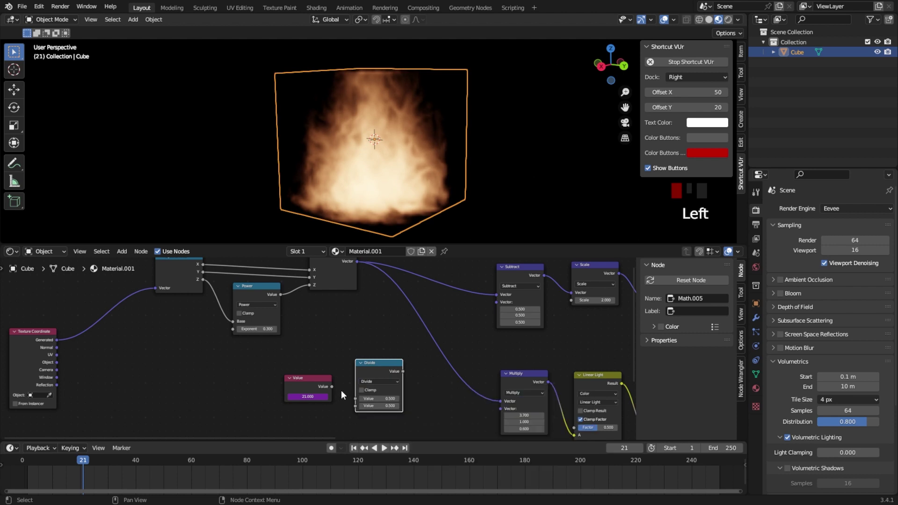
{"action": "left_click_drag", "start_coordinate": [332, 386], "coordinate": [355, 398]}
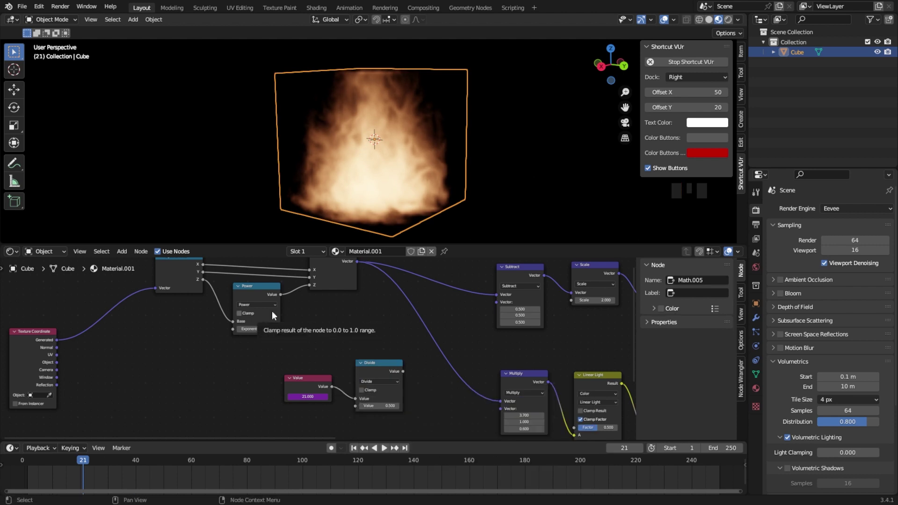
{"action": "left_click_drag", "start_coordinate": [303, 356], "coordinate": [273, 373]}
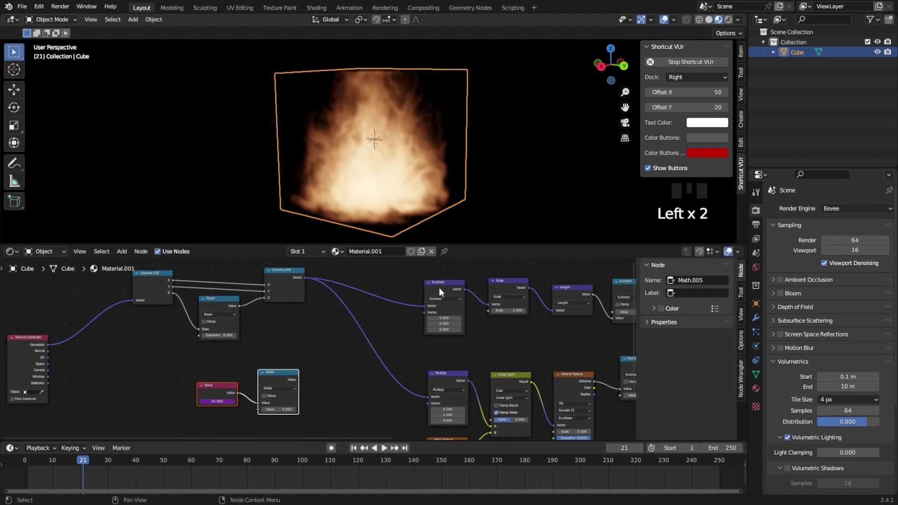
- Duplicate the vector Subtract node and insert the copy between Combine XYZ and the vector Multiply node
{"action": "left_click", "coordinate": [440, 286]}
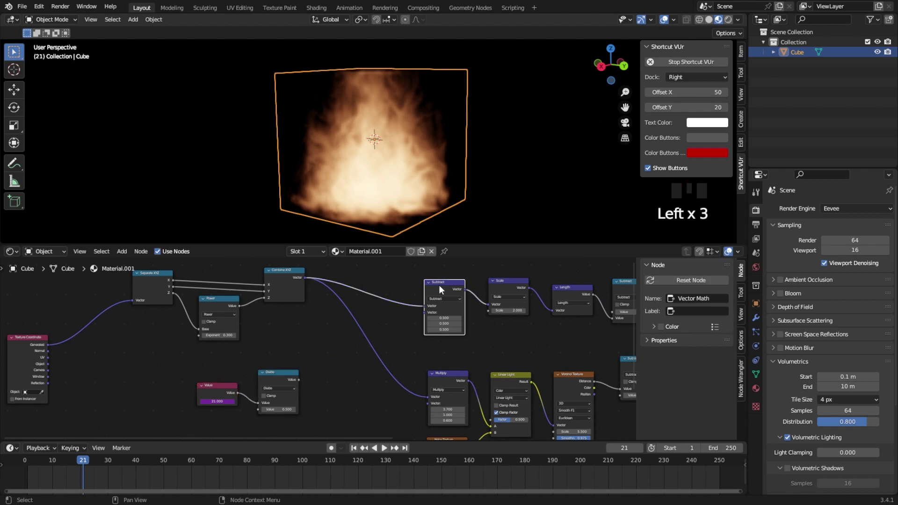
{"action": "key", "text": "shift+d"}
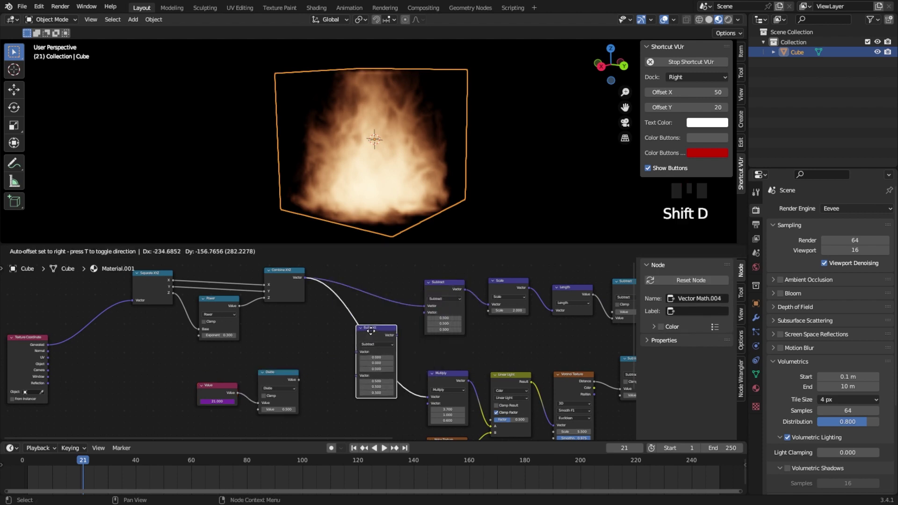
{"action": "scroll", "coordinate": [371, 333], "scroll_direction": "up", "scroll_amount": 2}
{"action": "middle_click_drag", "start_coordinate": [369, 337], "coordinate": [363, 328]}
{"action": "left_click", "coordinate": [361, 328]}
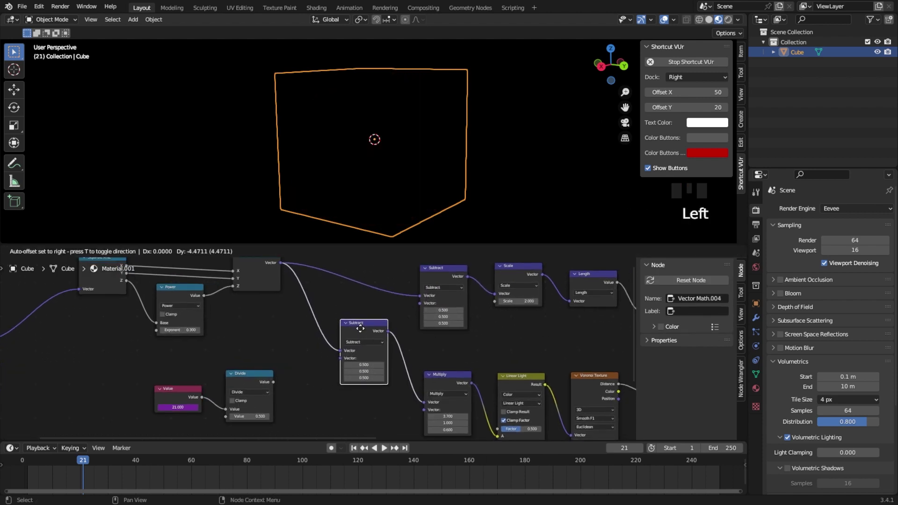
{"action": "scroll", "coordinate": [287, 395], "scroll_direction": "up", "scroll_amount": 2}
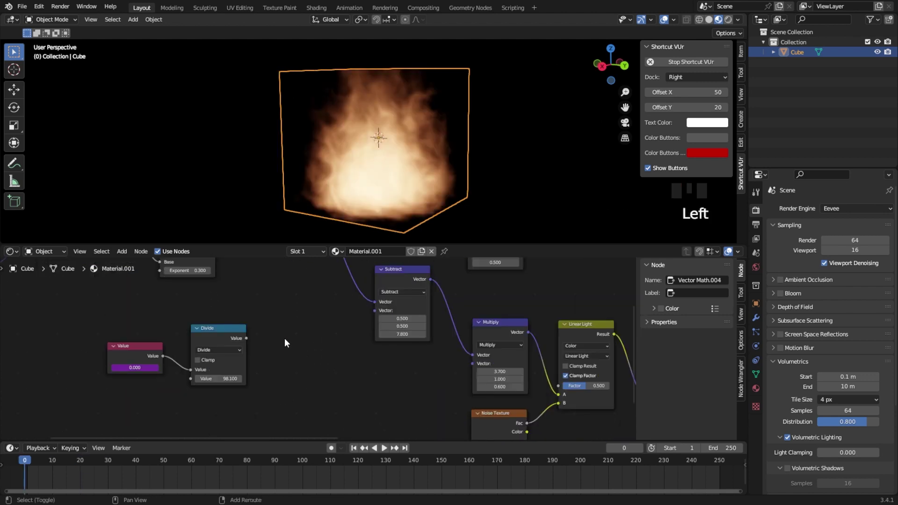
- Add a Combine XYZ node beside Divide and link its vector to the duplicated Subtract node's second vector input
{"action": "key", "text": "shift+a"}
{"action": "left_click", "coordinate": [284, 338]}
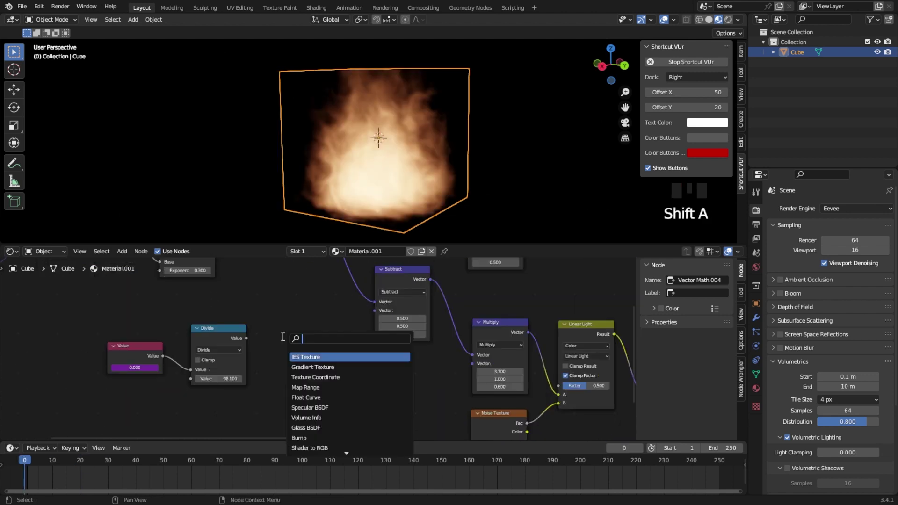
{"action": "type", "text": "com"}
{"action": "left_click", "coordinate": [307, 357]}
{"action": "left_click", "coordinate": [332, 333]}
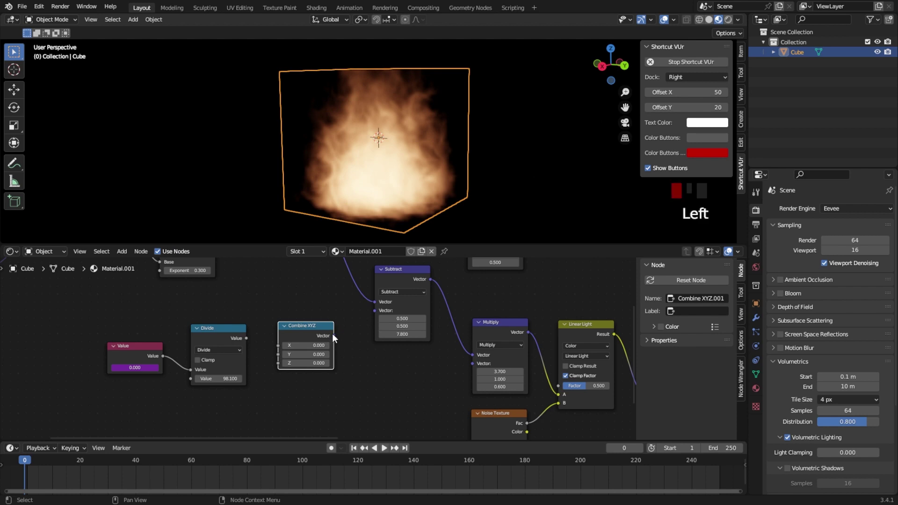
{"action": "left_click_drag", "start_coordinate": [333, 335], "coordinate": [375, 310]}
- Link the Divide output to the new Combine XYZ node's Z input and set the divisor to 100
{"action": "left_click_drag", "start_coordinate": [247, 337], "coordinate": [275, 363]}
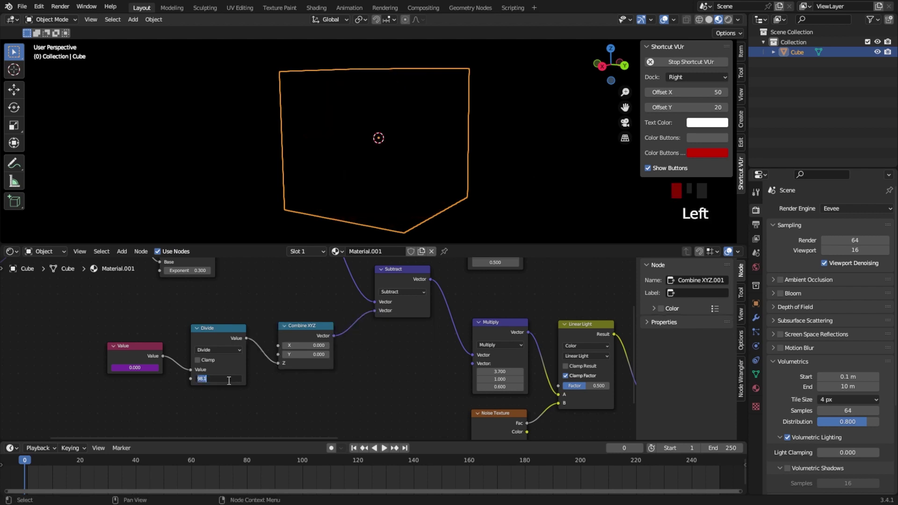
{"action": "type", "text": "100"}
{"action": "key", "text": "Return"}
- Play the animation to preview the moving flames and split the 3D viewport into two stacked areas
{"action": "key", "text": "space"}
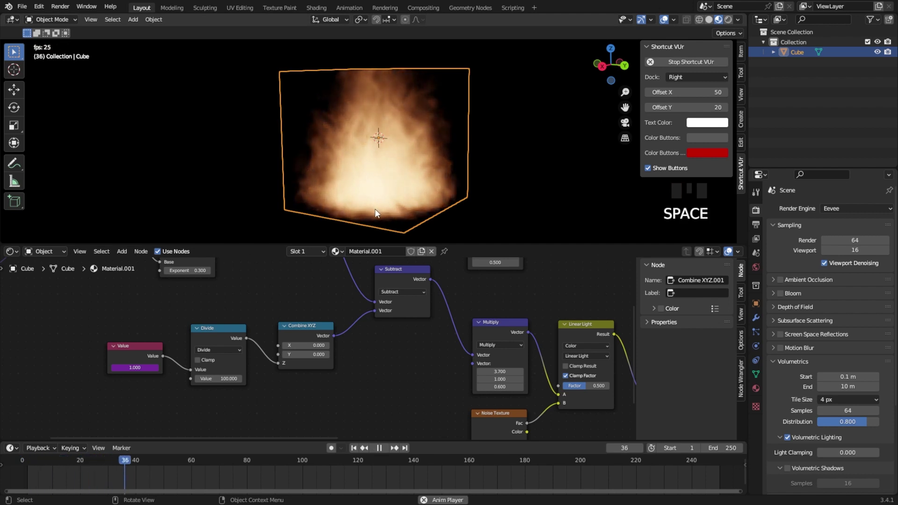
{"action": "key", "text": "space"}
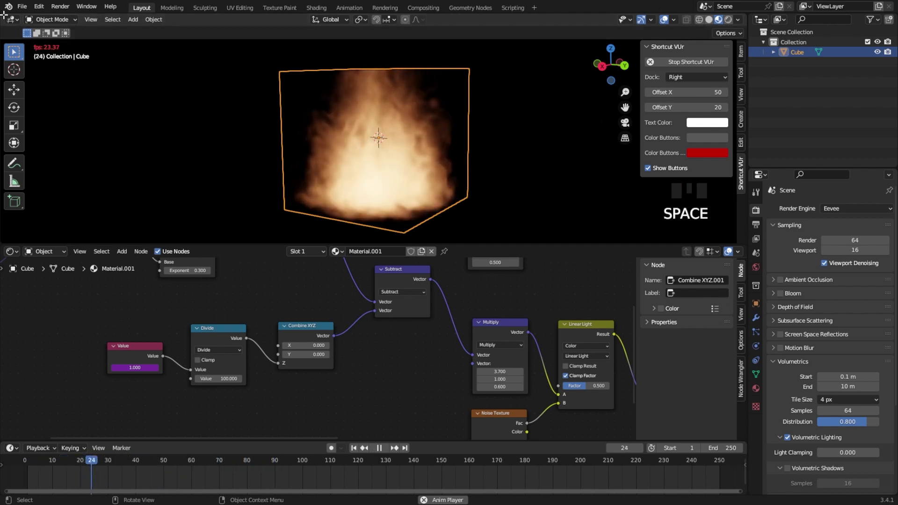
{"action": "left_click_drag", "start_coordinate": [4, 16], "coordinate": [3, 115]}
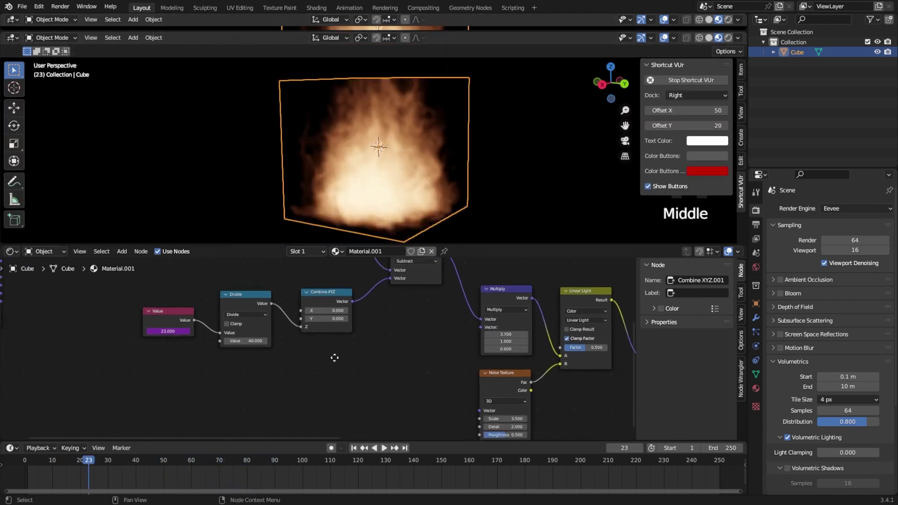
- Duplicate the Divide node below the original and connect the frame-driven Value node to the copy's first input
{"action": "middle_click_drag", "start_coordinate": [337, 303], "coordinate": [361, 296]}
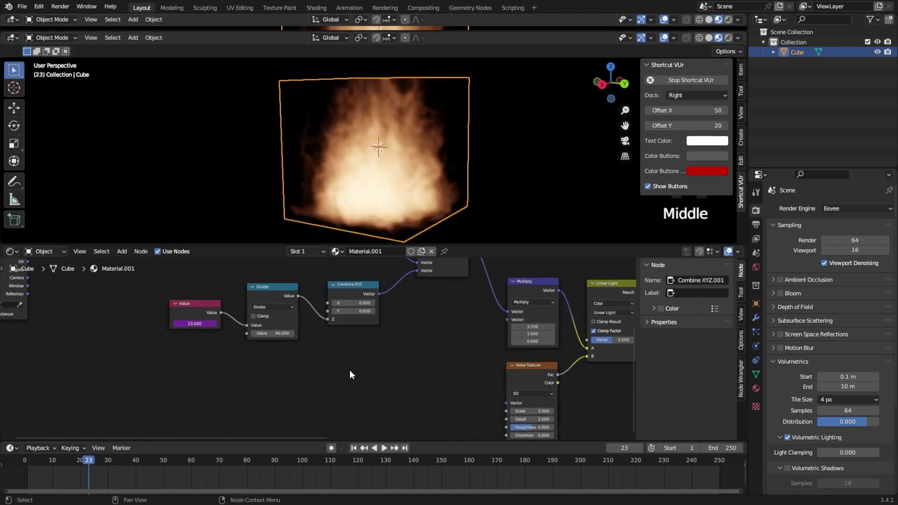
{"action": "scroll", "coordinate": [350, 369], "scroll_direction": "down", "scroll_amount": 2}
{"action": "left_click", "coordinate": [270, 298]}
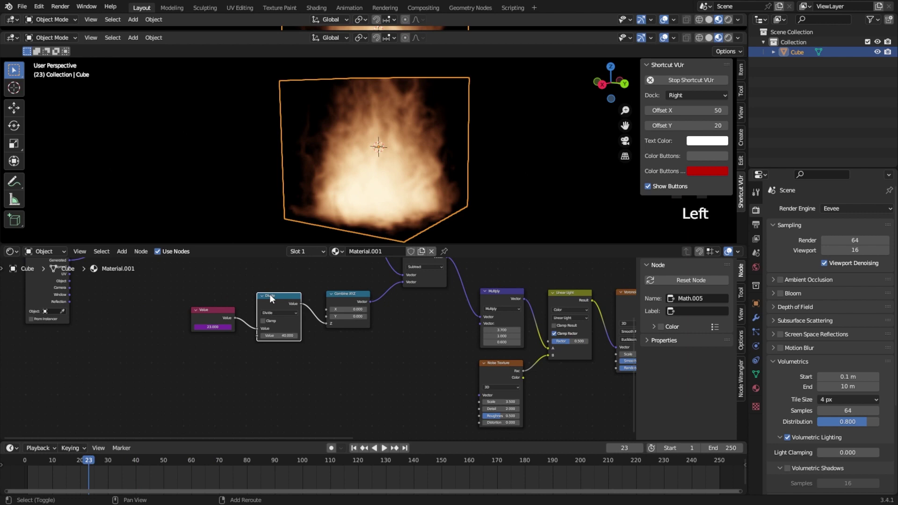
{"action": "key", "text": "shift+d"}
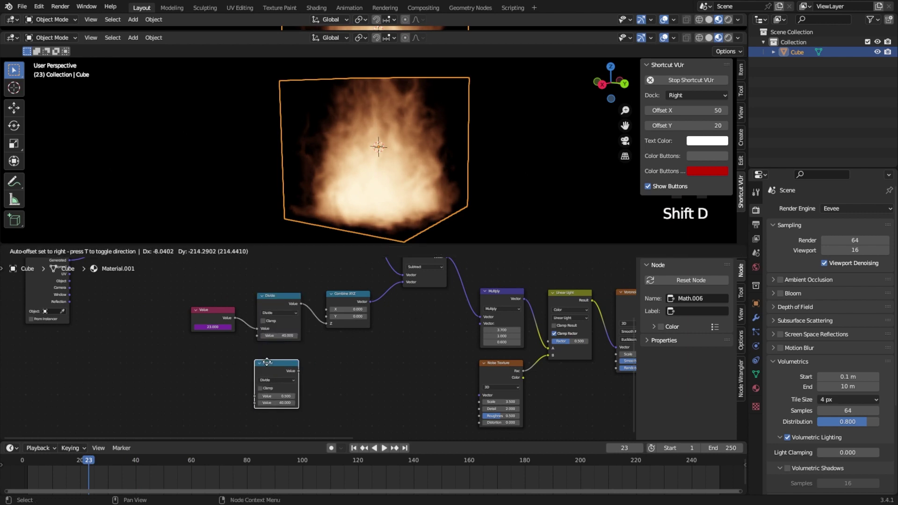
{"action": "left_click", "coordinate": [265, 362]}
{"action": "left_click_drag", "start_coordinate": [235, 318], "coordinate": [251, 397]}
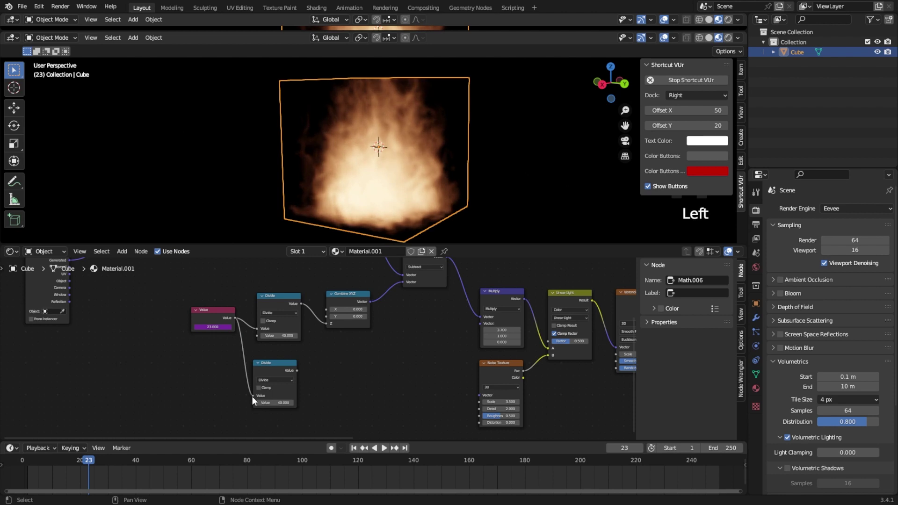
- Switch both the Noise Texture and the Voronoi Texture nodes from 3D to 4D
{"action": "middle_click_drag", "start_coordinate": [252, 396], "coordinate": [188, 370]}
{"action": "left_click", "coordinate": [424, 359]}
{"action": "left_click", "coordinate": [423, 393]}
{"action": "scroll", "coordinate": [399, 370], "scroll_direction": "up", "scroll_amount": 4}
{"action": "middle_click_drag", "start_coordinate": [399, 371], "coordinate": [292, 382]}
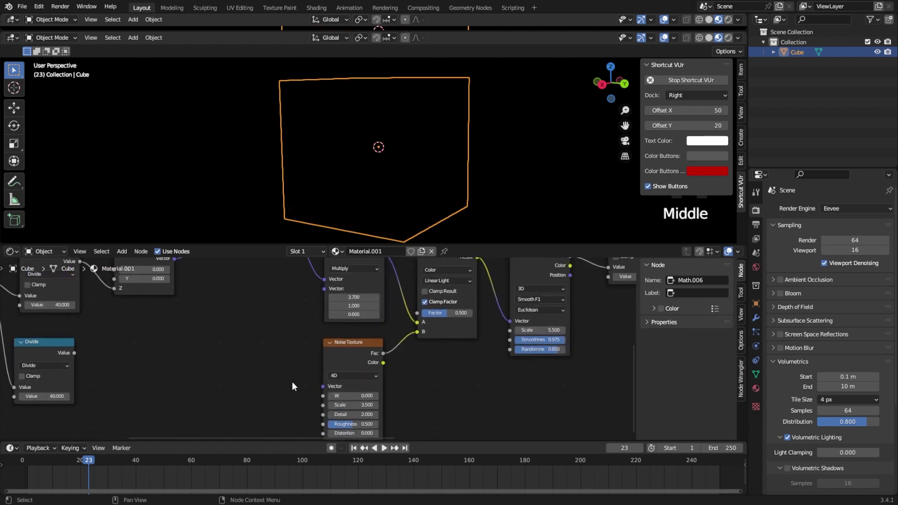
{"action": "scroll", "coordinate": [292, 382], "scroll_direction": "down", "scroll_amount": 2}
{"action": "middle_click_drag", "start_coordinate": [561, 343], "coordinate": [471, 351]}
{"action": "left_click", "coordinate": [405, 310]}
{"action": "left_click", "coordinate": [404, 341]}
- Link the duplicated Divide output to the W inputs of the Noise and Voronoi textures and set its divisor to 110
{"action": "middle_click_drag", "start_coordinate": [80, 381], "coordinate": [173, 335]}
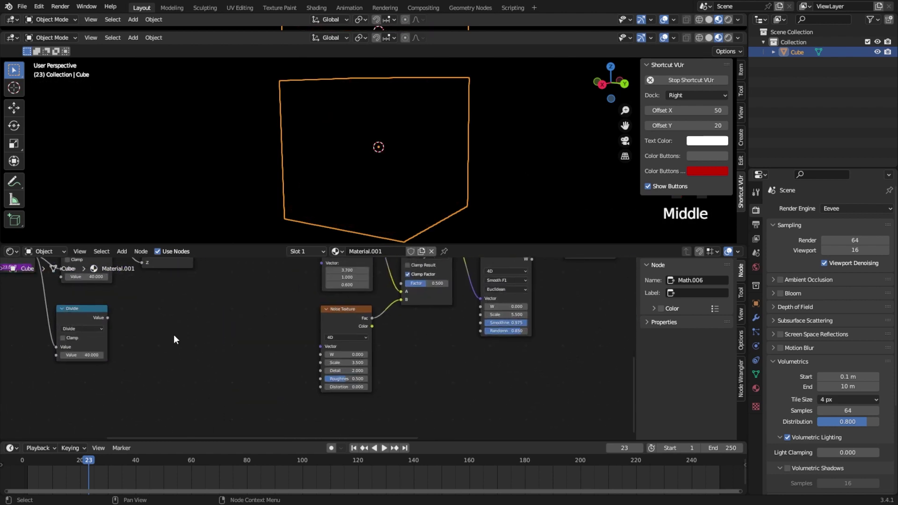
{"action": "left_click_drag", "start_coordinate": [479, 307], "coordinate": [480, 306]}
{"action": "middle_click_drag", "start_coordinate": [96, 355], "coordinate": [163, 344]}
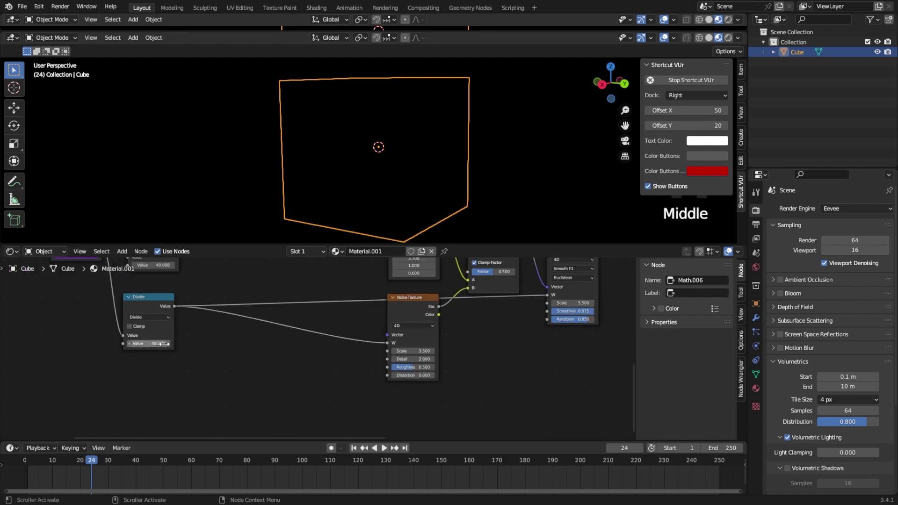
{"action": "key", "text": "Return"}
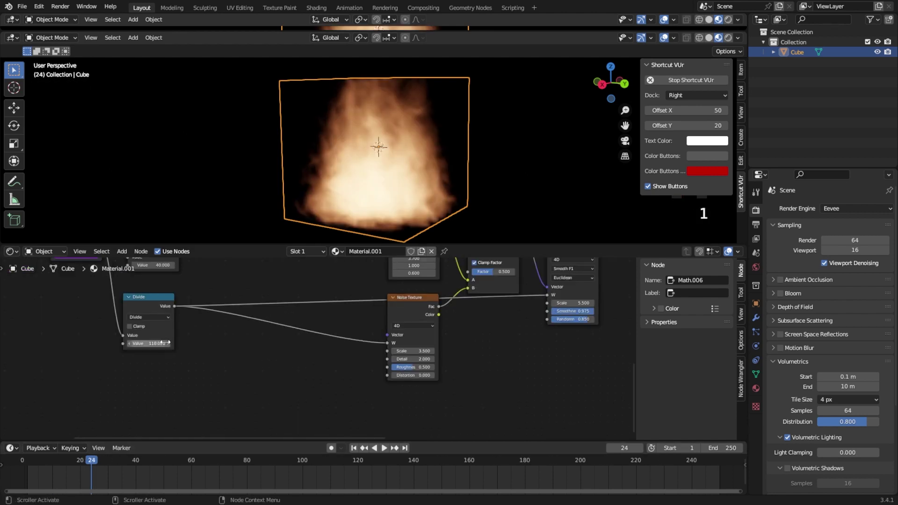
- Play the animation from an early frame to preview the flame motion with the 4D textures
{"action": "left_click", "coordinate": [104, 462]}
{"action": "key", "text": "space"}
{"action": "key", "text": "space"}
{"action": "key", "text": "space"}
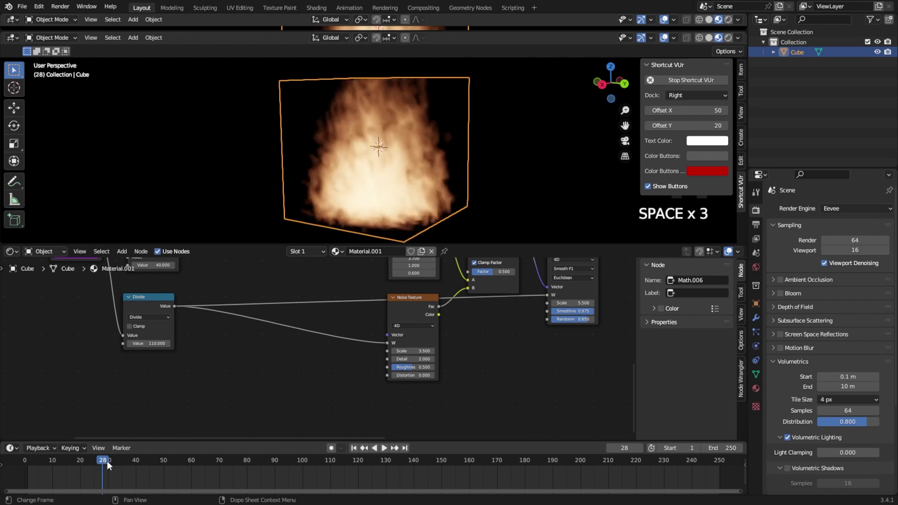
{"action": "key", "text": "space"}
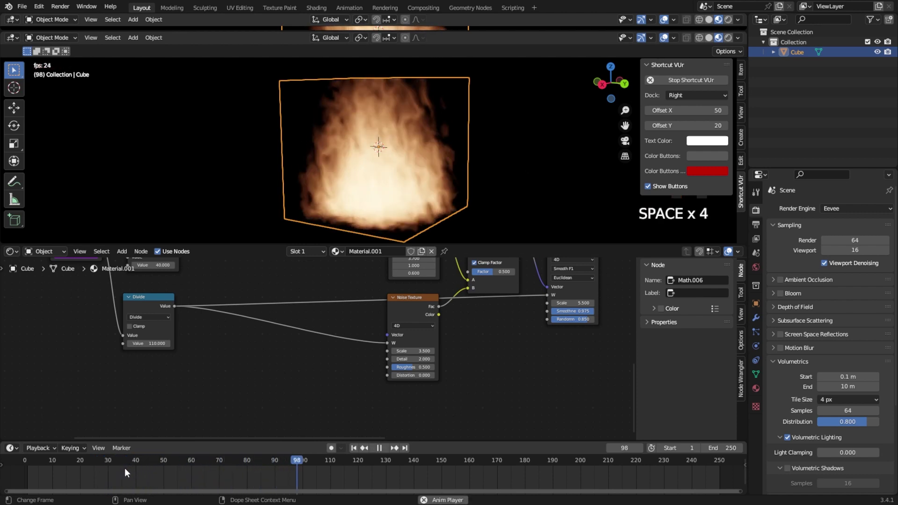
{"action": "key", "text": "space"}
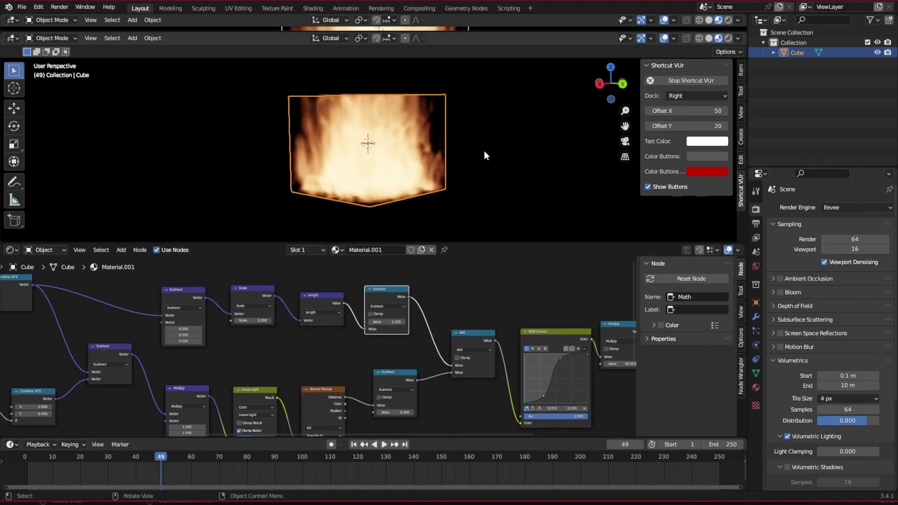
- Preview the wide flame briefly, and lower the value of the Subtract node after Length to 0.7
{"action": "middle_click_drag", "start_coordinate": [485, 151], "coordinate": [437, 153]}
{"action": "key", "text": "space"}
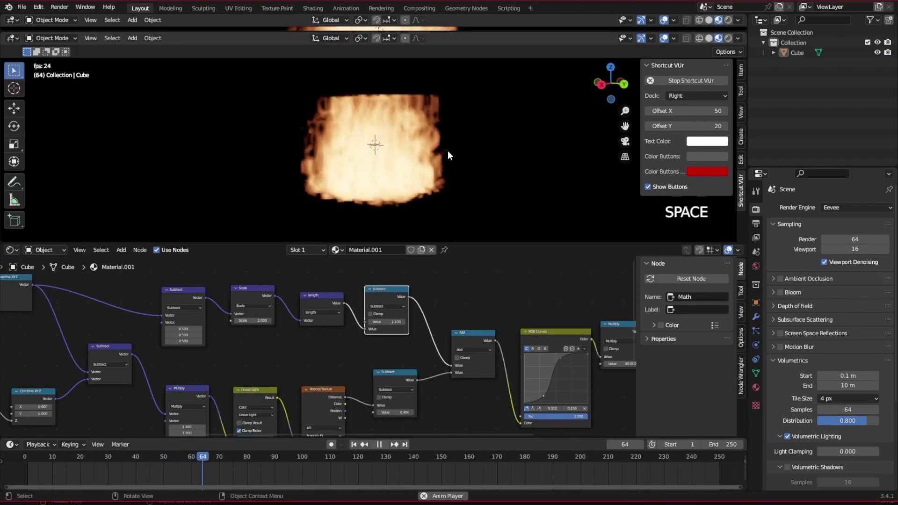
{"action": "key", "text": "space"}
{"action": "scroll", "coordinate": [385, 346], "scroll_direction": "up", "scroll_amount": 3}
{"action": "scroll", "coordinate": [385, 347], "scroll_direction": "up", "scroll_amount": 3}
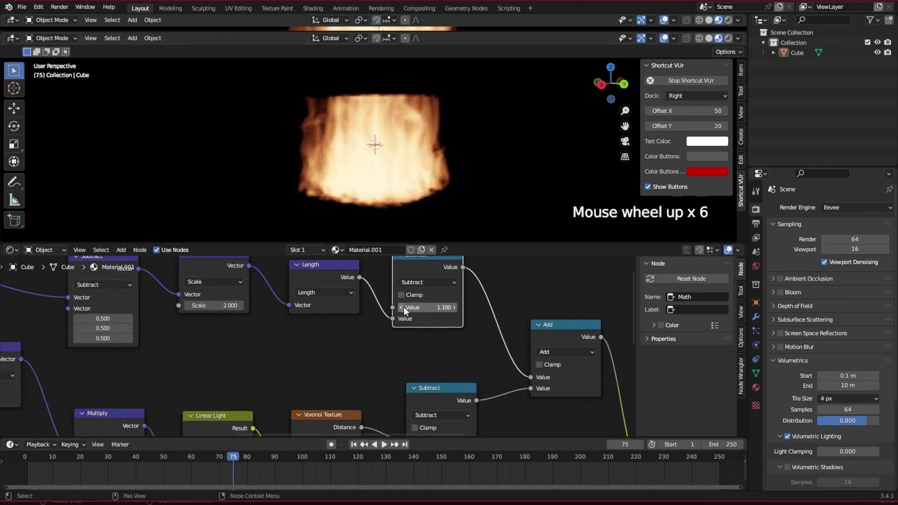
{"action": "left_click", "coordinate": [404, 307]}
{"action": "left_click", "coordinate": [404, 307]}
{"action": "left_click", "coordinate": [403, 307]}
{"action": "left_click", "coordinate": [404, 308]}
{"action": "left_click", "coordinate": [404, 307]}
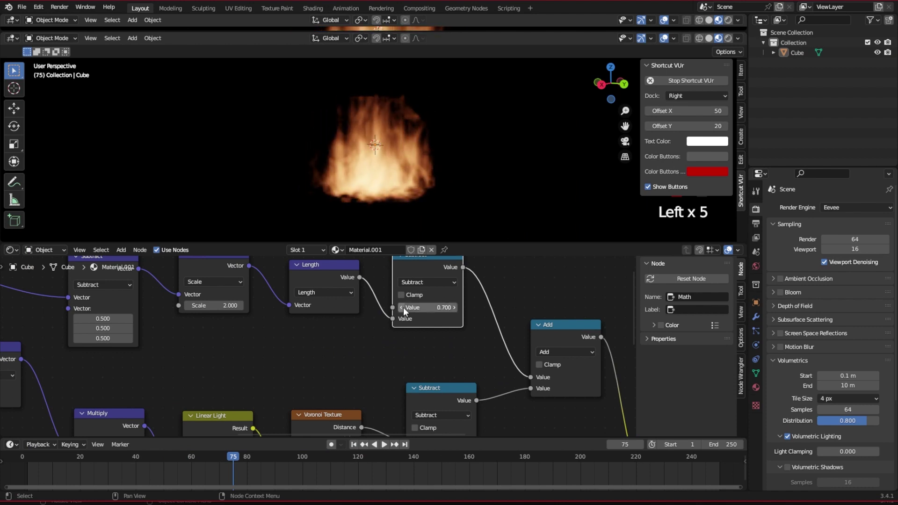
- Preview the narrower flame in motion and reduce the value of the Subtract node after Length to 0.6
{"action": "key", "text": "space"}
{"action": "mouse_move", "coordinate": [464, 175]}
{"action": "middle_mouse_down"}
{"action": "mouse_move", "coordinate": [481, 172]}
{"action": "mouse_move", "coordinate": [447, 167]}
{"action": "mouse_move", "coordinate": [417, 180]}
{"action": "mouse_move", "coordinate": [449, 181]}
{"action": "middle_mouse_up"}
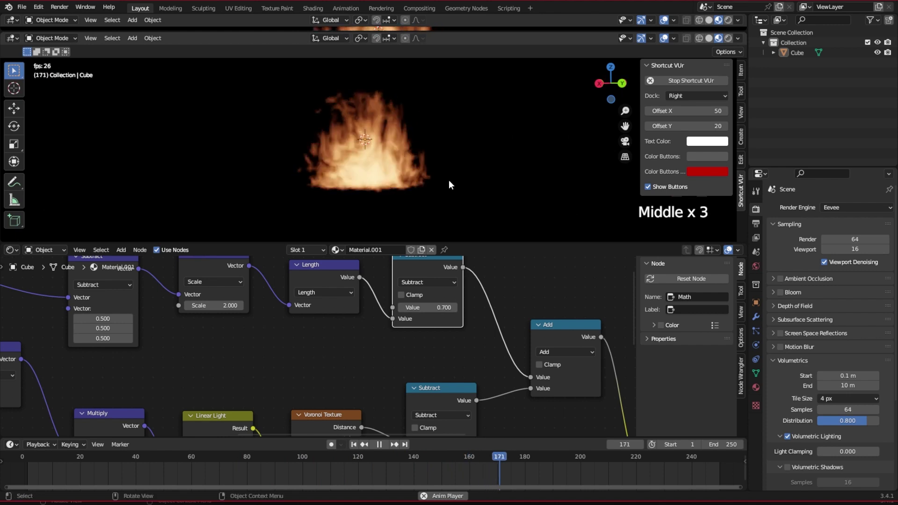
{"action": "left_click", "coordinate": [401, 307]}
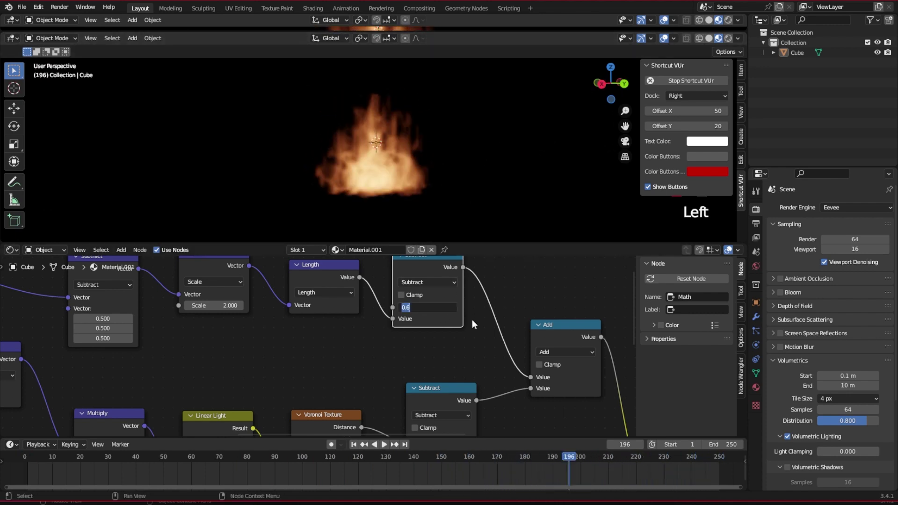
{"action": "left_click", "coordinate": [472, 319]}
{"action": "key", "text": "space"}
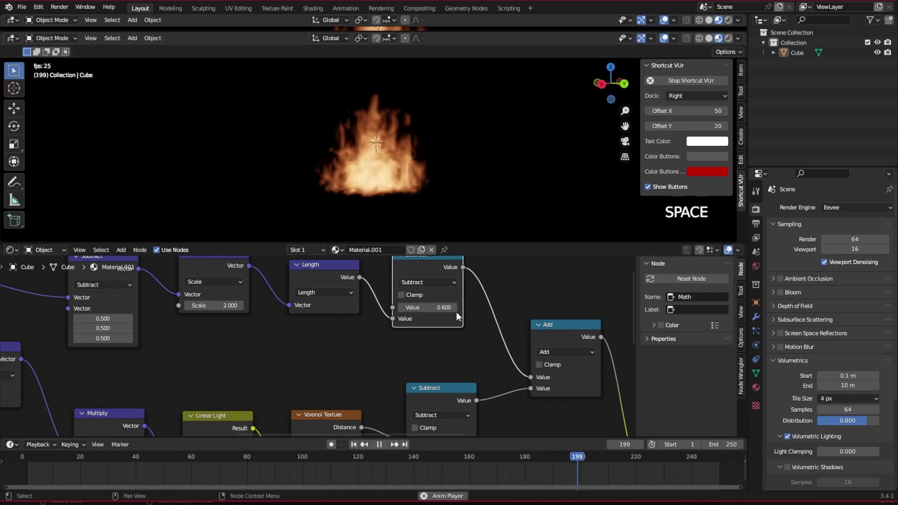
- Set the value of the Subtract node after Length to 0.65 during playback, inspect the flame and deselect the node
{"action": "left_click", "coordinate": [452, 305]}
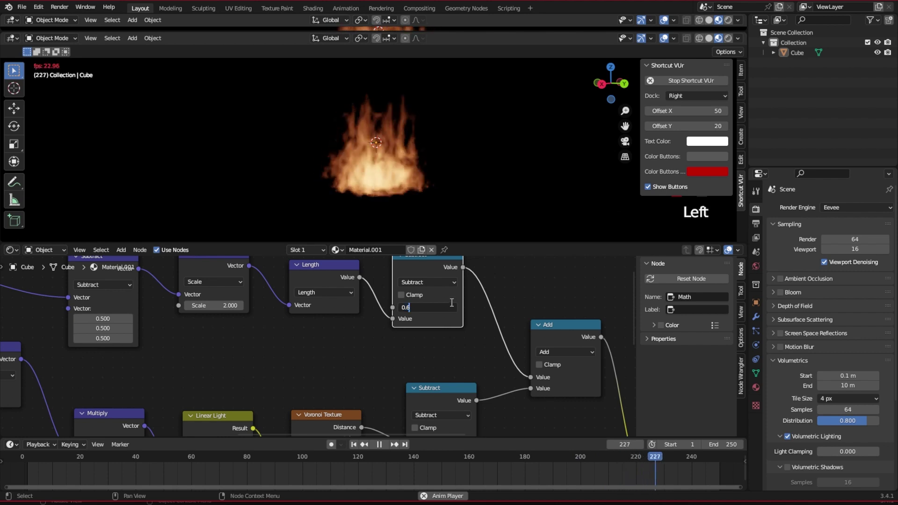
{"action": "type", "text": "5"}
{"action": "key", "text": "Return"}
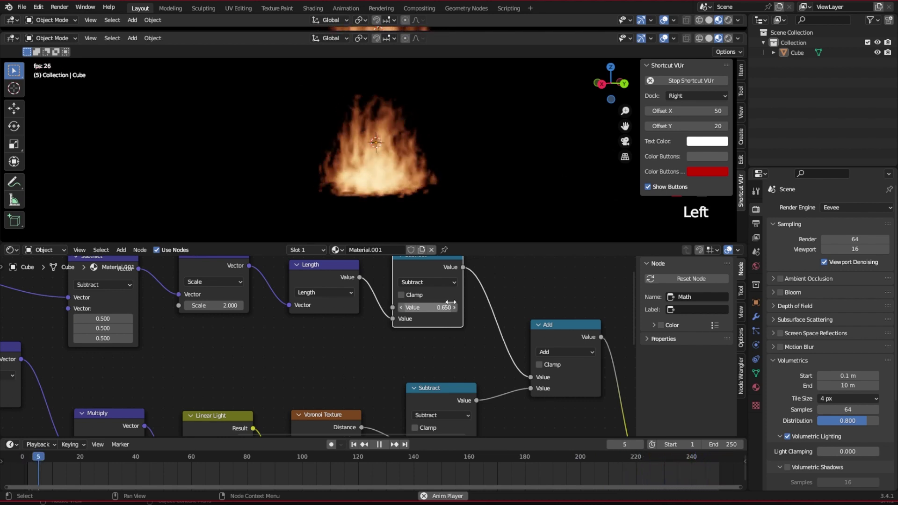
{"action": "mouse_move", "coordinate": [362, 170]}
{"action": "middle_mouse_down"}
{"action": "mouse_move", "coordinate": [369, 185]}
{"action": "mouse_move", "coordinate": [343, 182]}
{"action": "mouse_move", "coordinate": [358, 180]}
{"action": "middle_mouse_up"}
{"action": "left_click", "coordinate": [517, 306]}
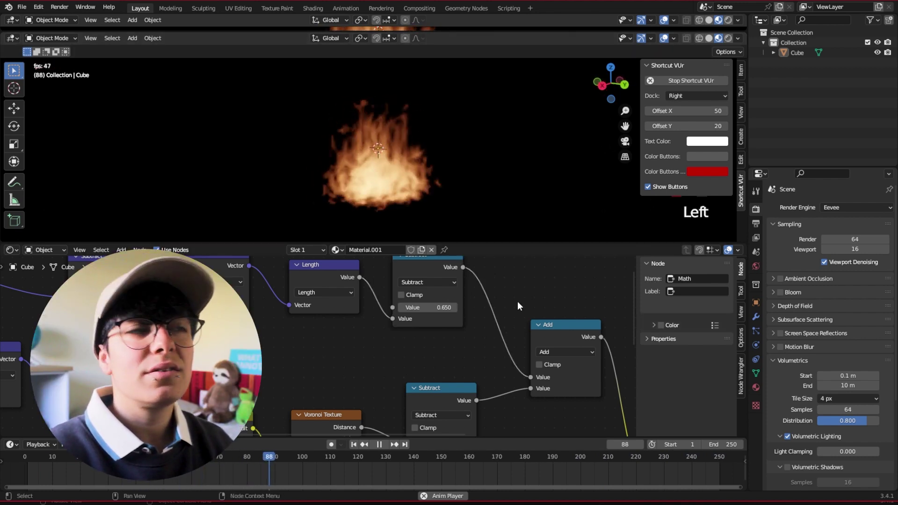